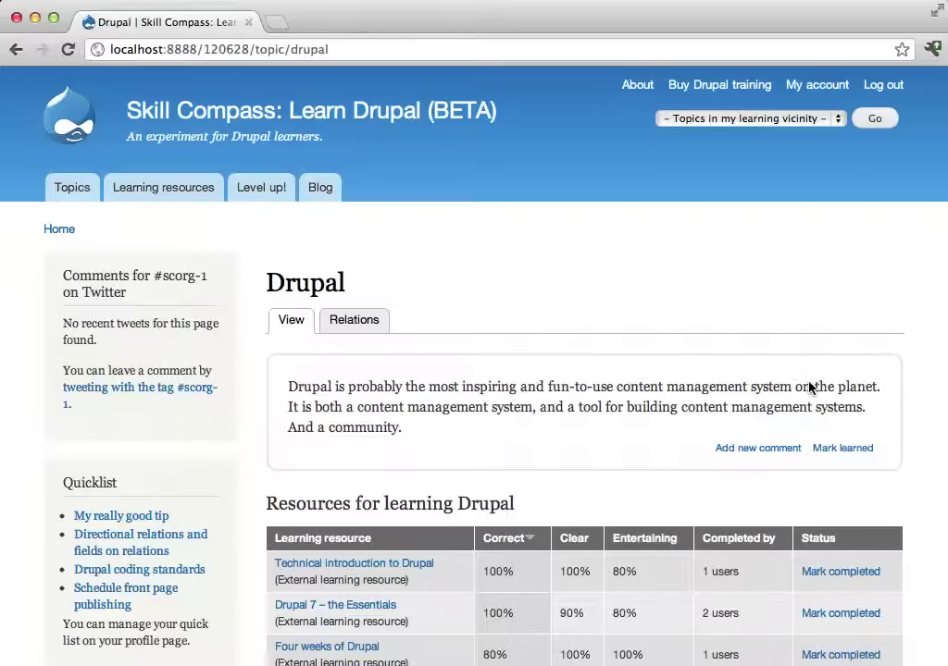
Start a new resource collection titled 'My collection' with description 'This is my description'
scroll(641, 402, down, 3)
scroll(641, 405, up, 3)
scroll(265, 380, down, 9)
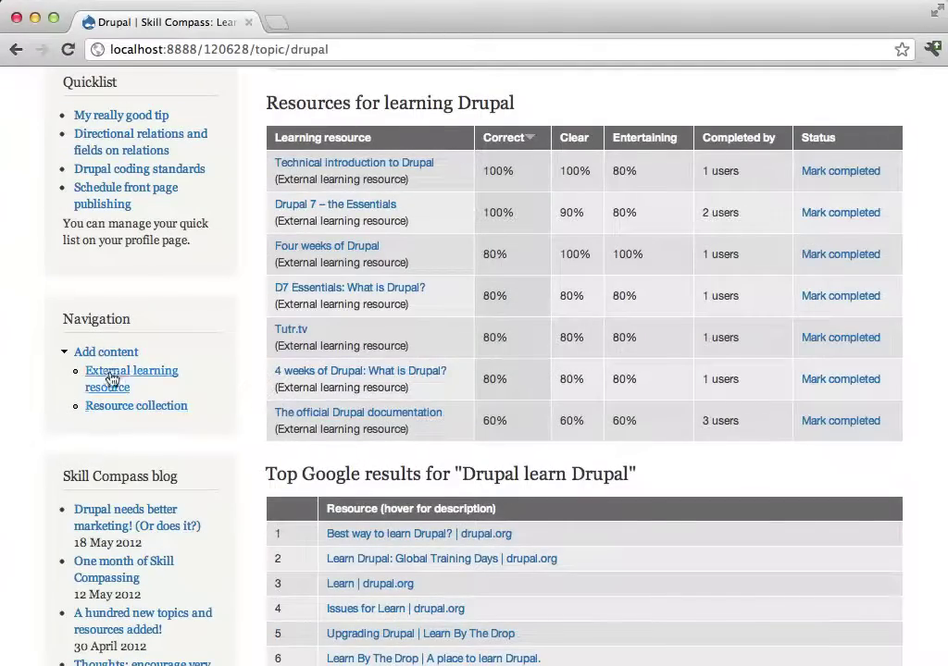
click(109, 406)
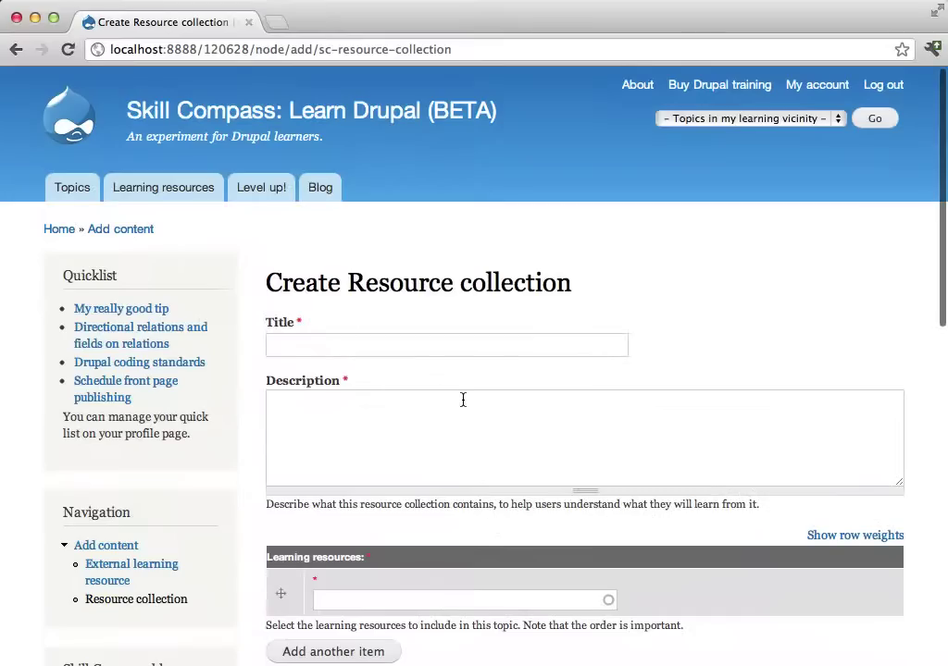
scroll(463, 400, down, 2)
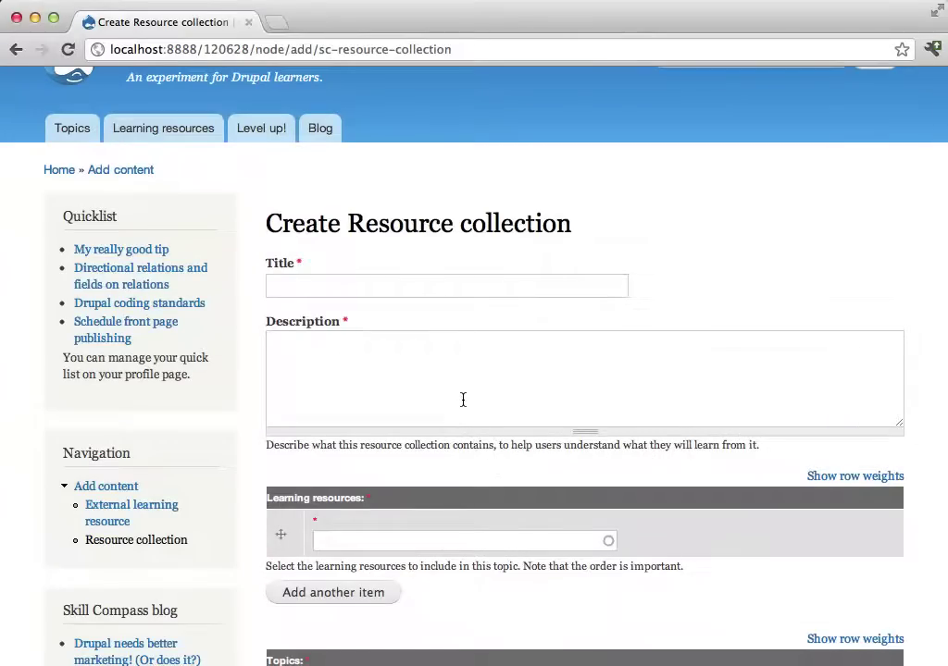
click(500, 288)
text(My collection)
key(Tab)
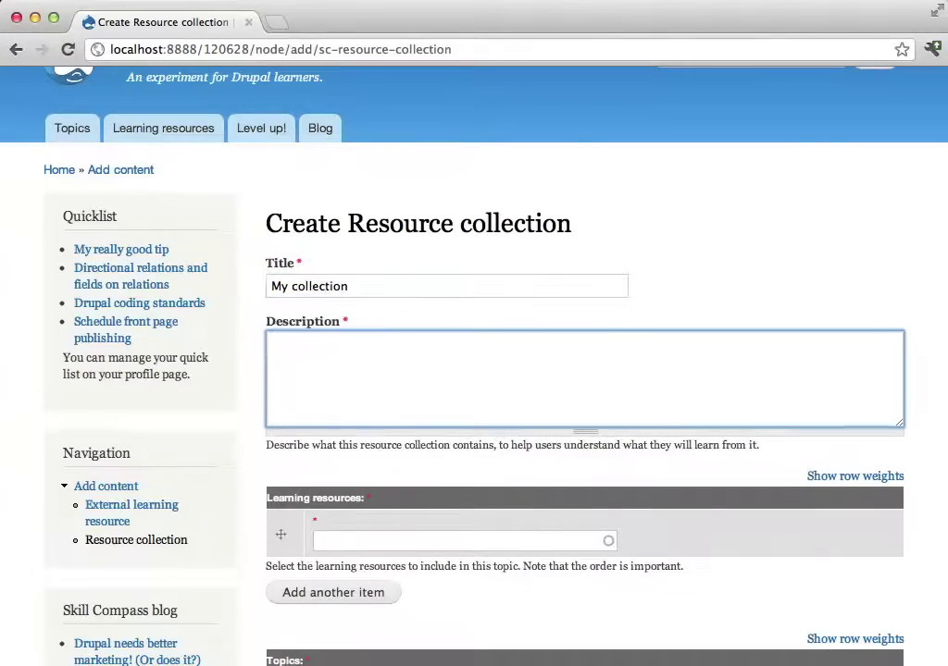
text(This is my description.)
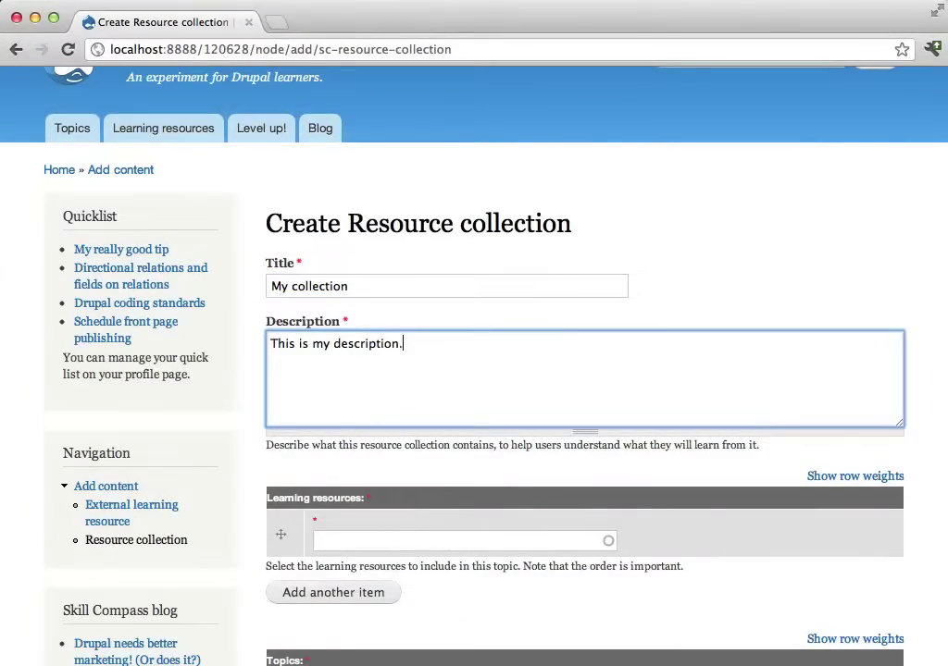
Add three learning resources: View Modes, Using Relation with Rules, and Using the Entity reference module
scroll(521, 294, down, 3)
click(503, 281)
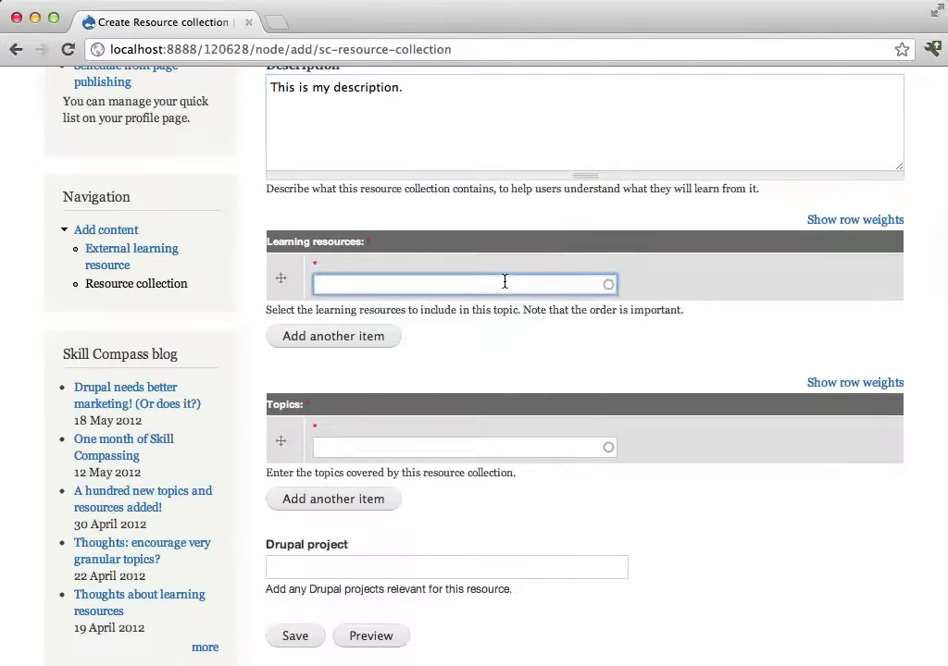
text(o)
click(393, 322)
click(397, 334)
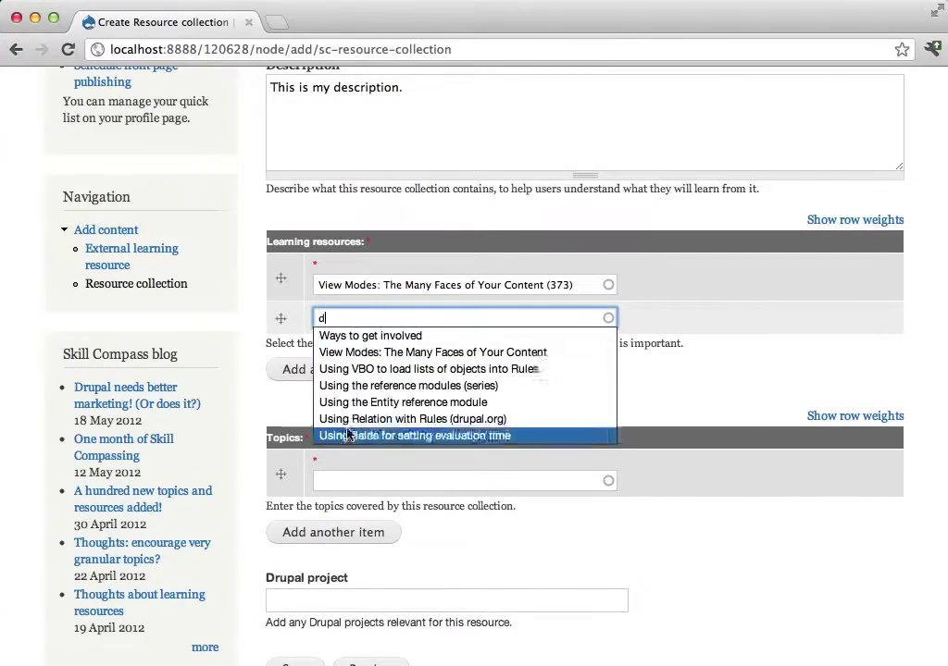
click(358, 420)
click(353, 370)
click(424, 353)
text(r)
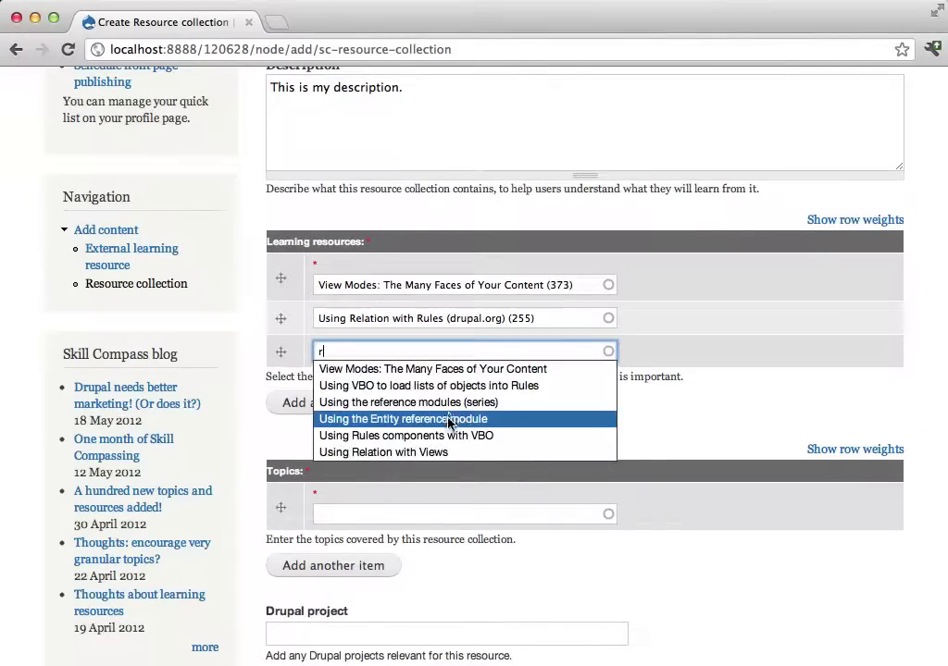
click(451, 419)
scroll(556, 426, up, 5)
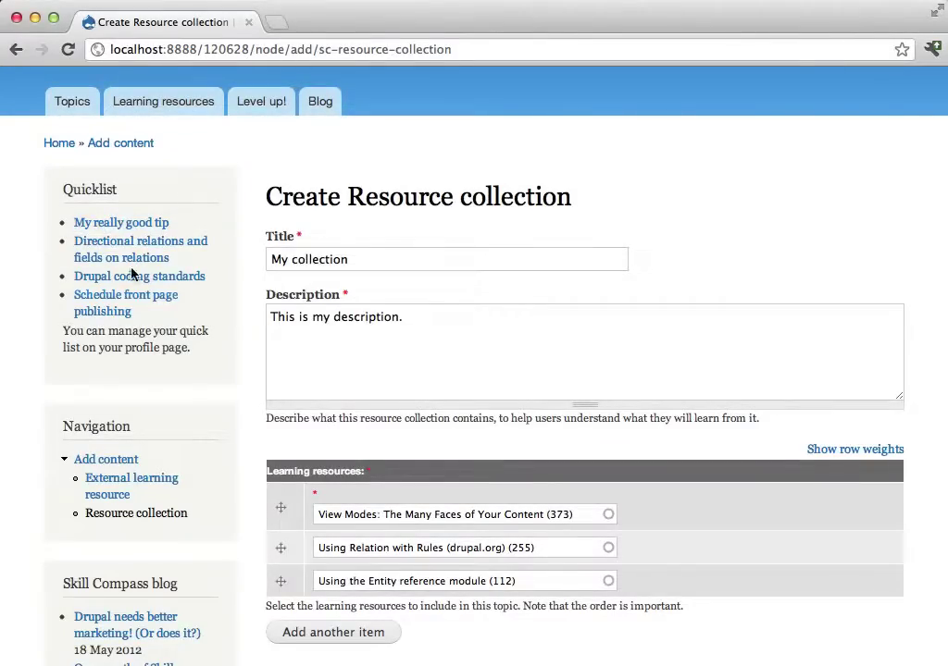
scroll(132, 270, up, 2)
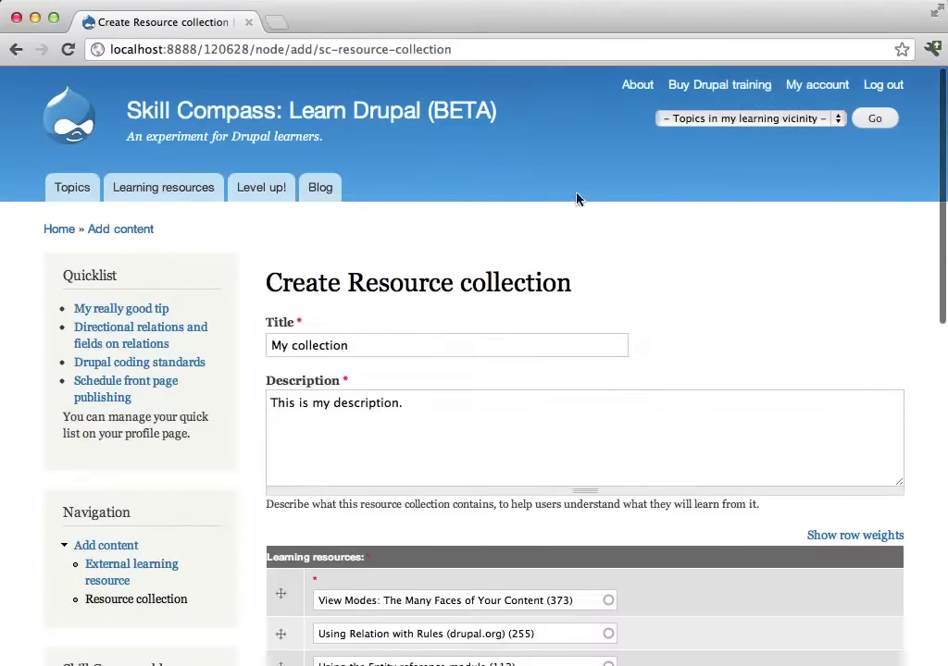
In the account quicklist, select all four resources and create a collection from them
click(814, 86)
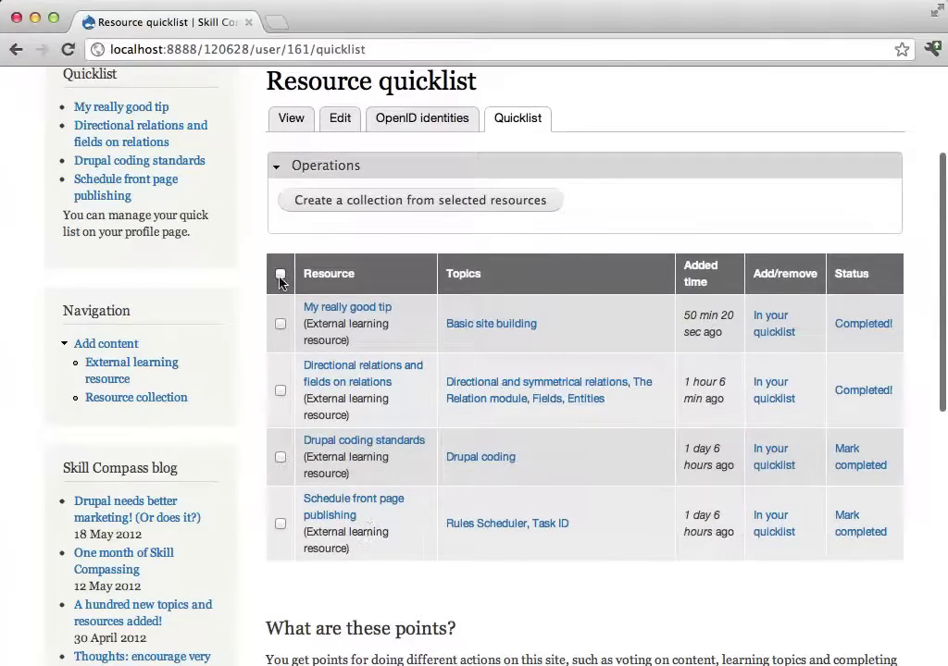
click(281, 273)
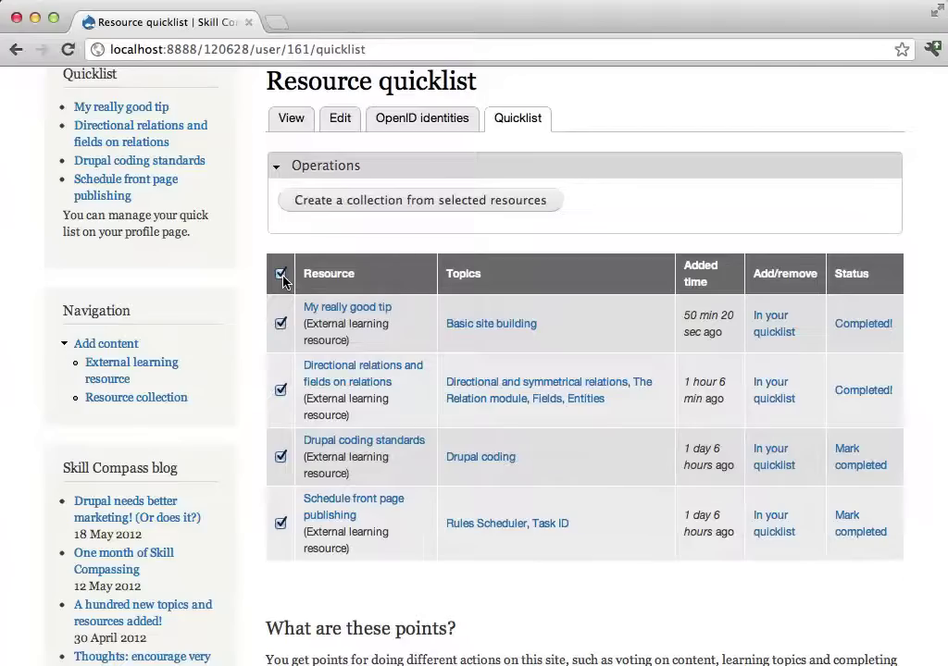
click(412, 202)
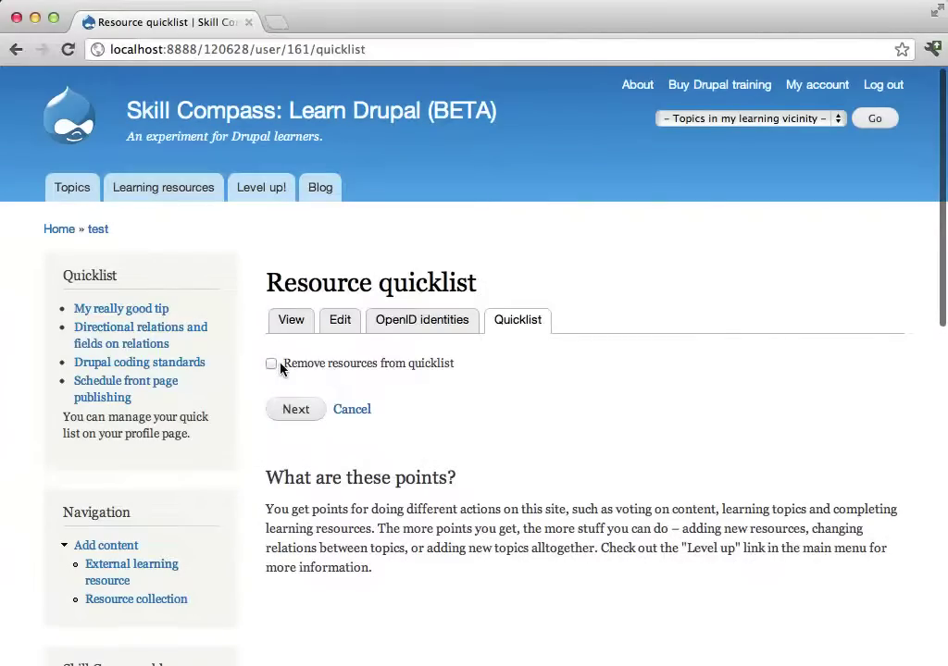
Continue to the collection form prefilled with My really good tip and review its title and description
click(295, 414)
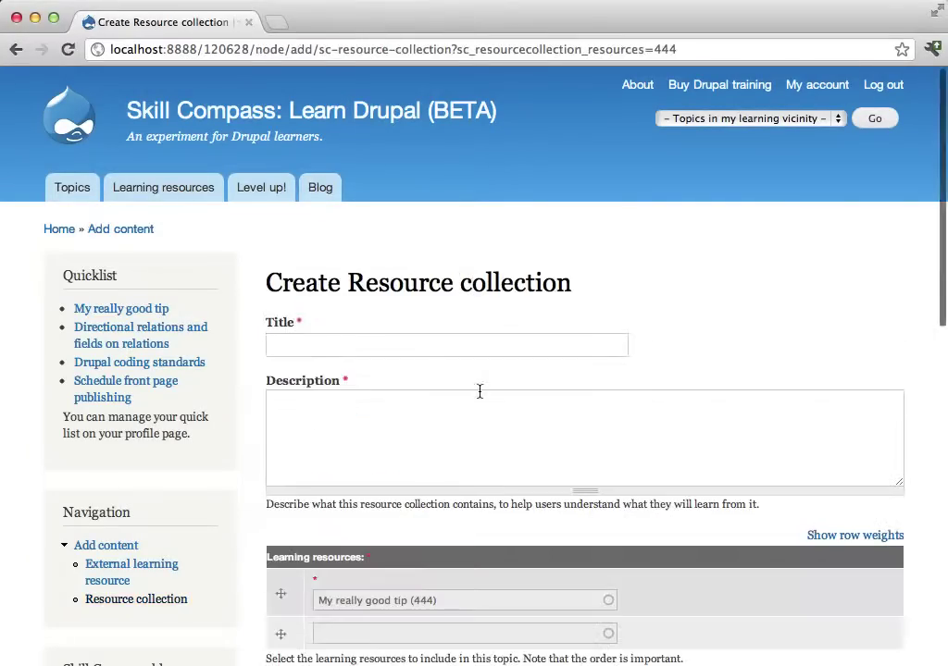
scroll(474, 430, down, 3)
scroll(474, 432, down, 4)
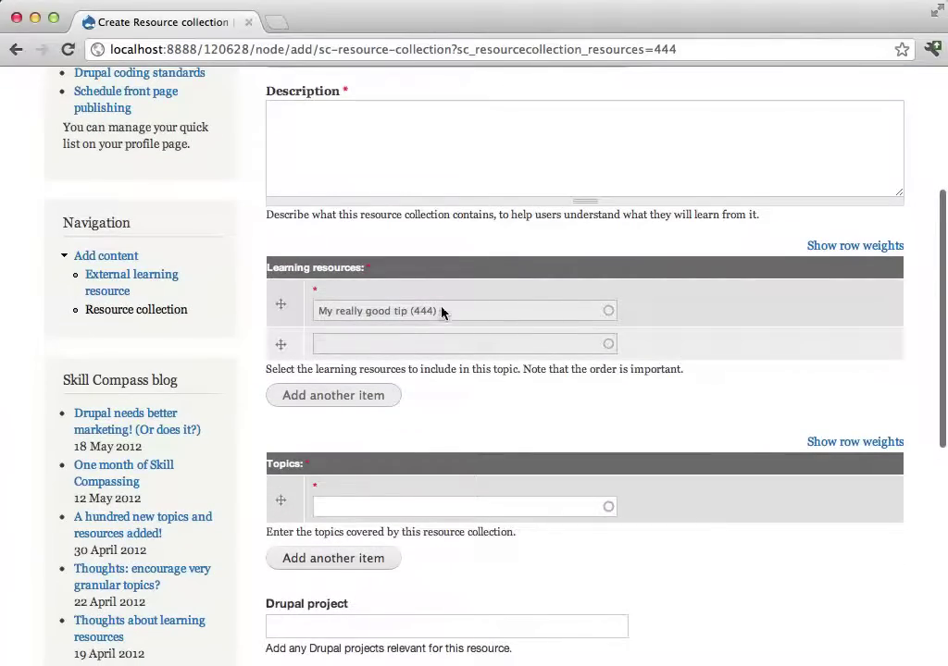
scroll(469, 355, up, 7)
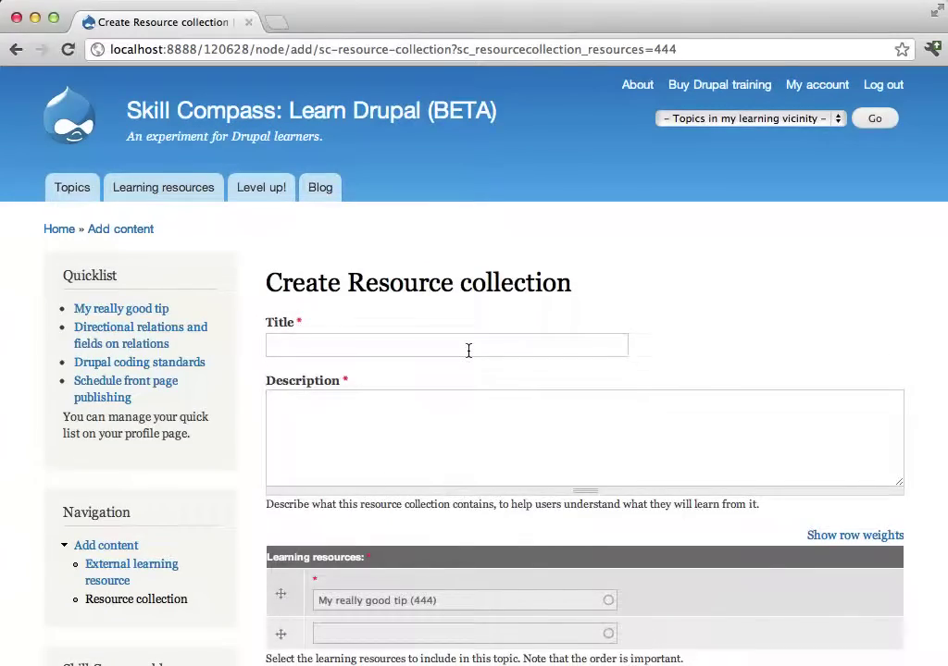
click(469, 350)
scroll(374, 494, down, 3)
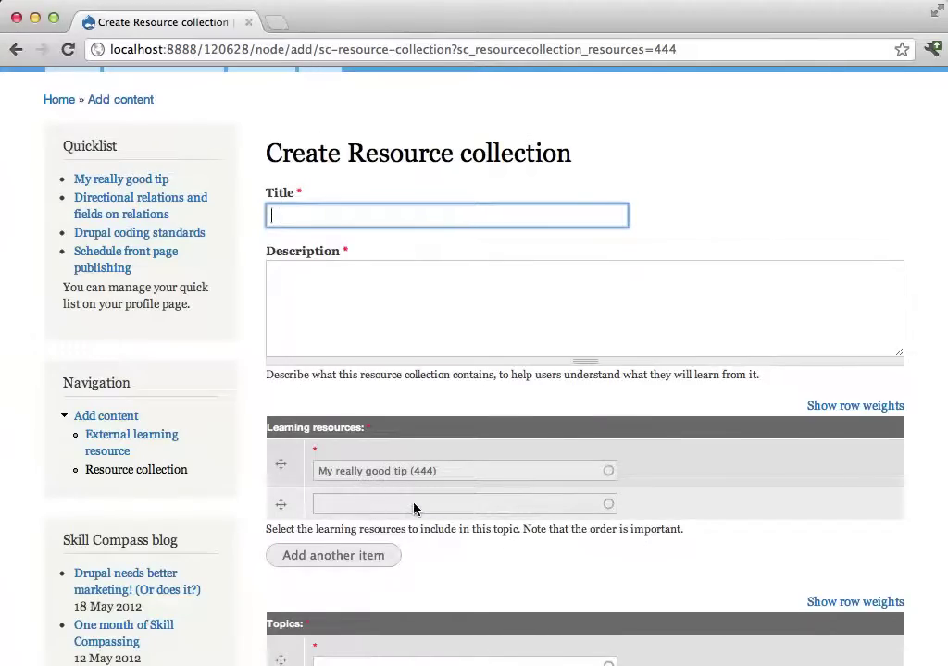
scroll(414, 508, up, 3)
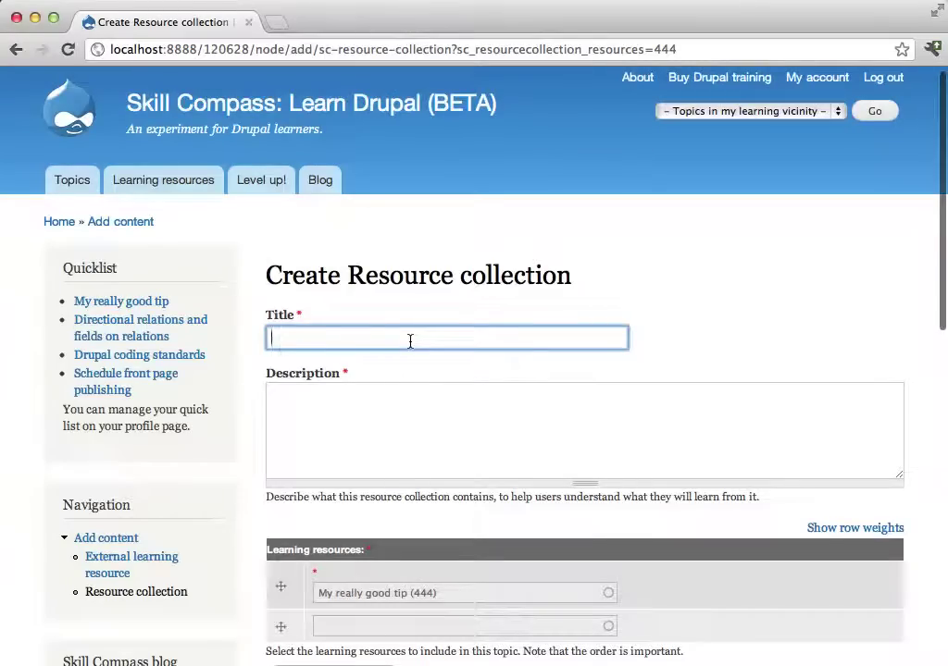
click(417, 415)
scroll(418, 414, down, 8)
scroll(418, 415, down, 2)
Set the collection's topic to Best practices (308)
click(390, 306)
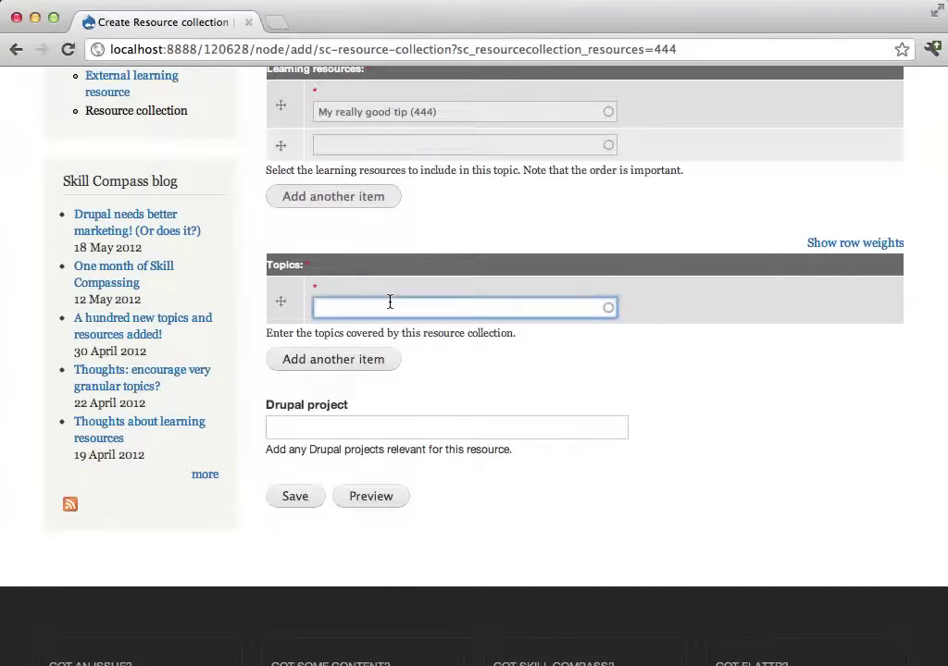
text(r)
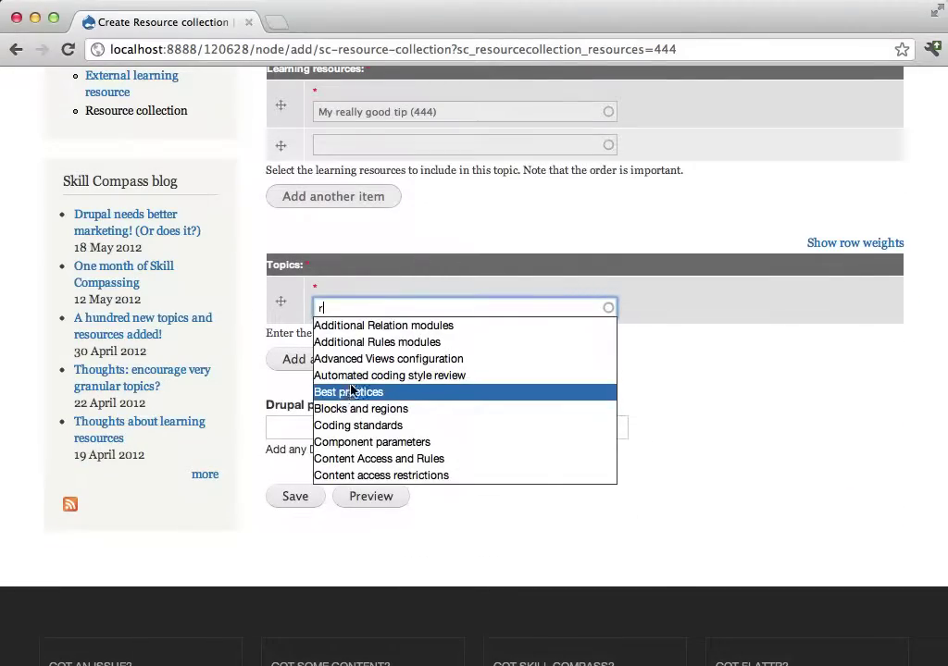
click(351, 391)
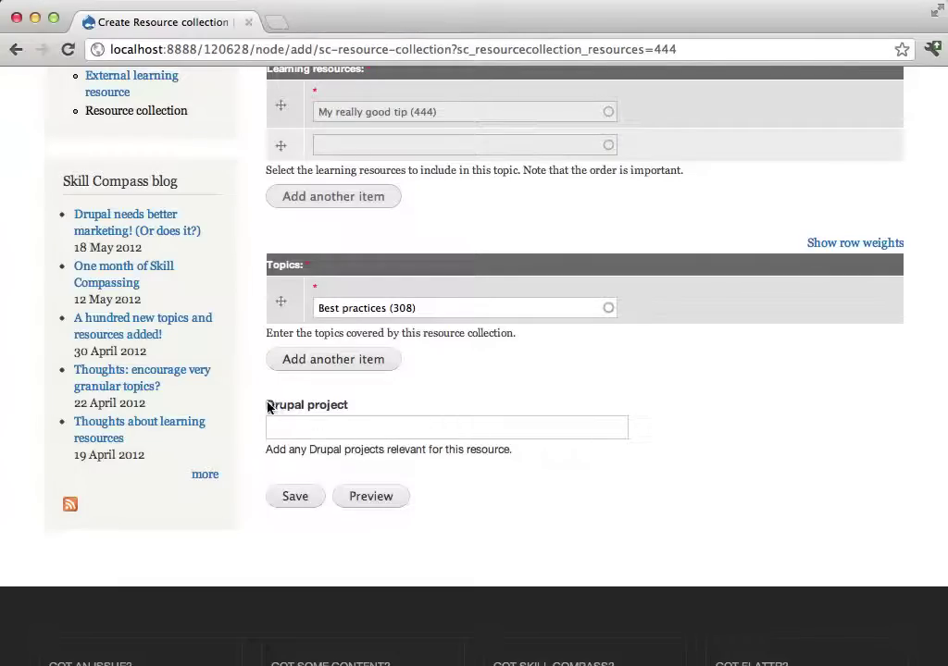
drag(268, 405, 356, 408)
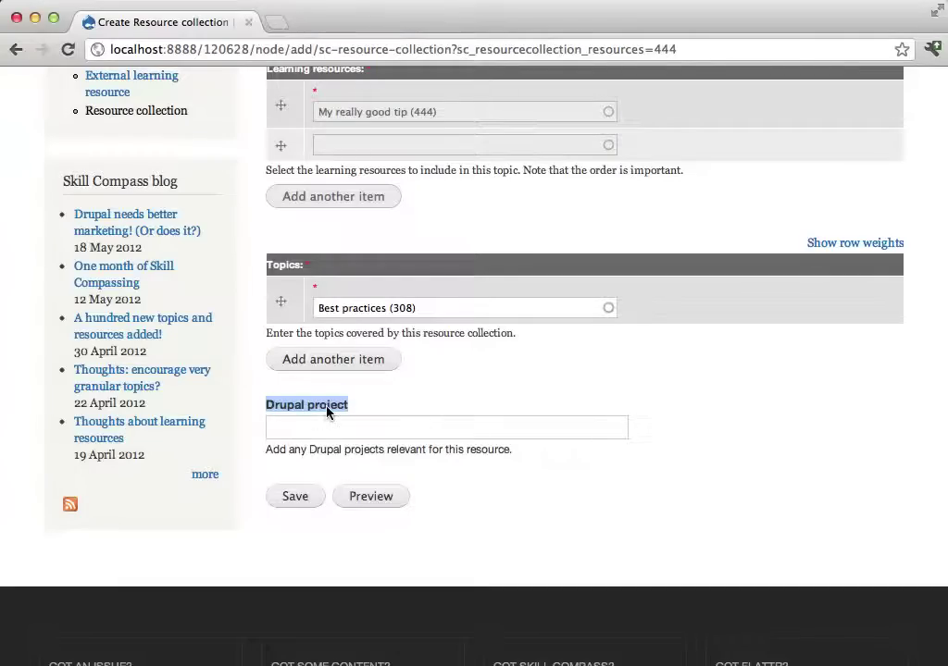
scroll(362, 443, up, 10)
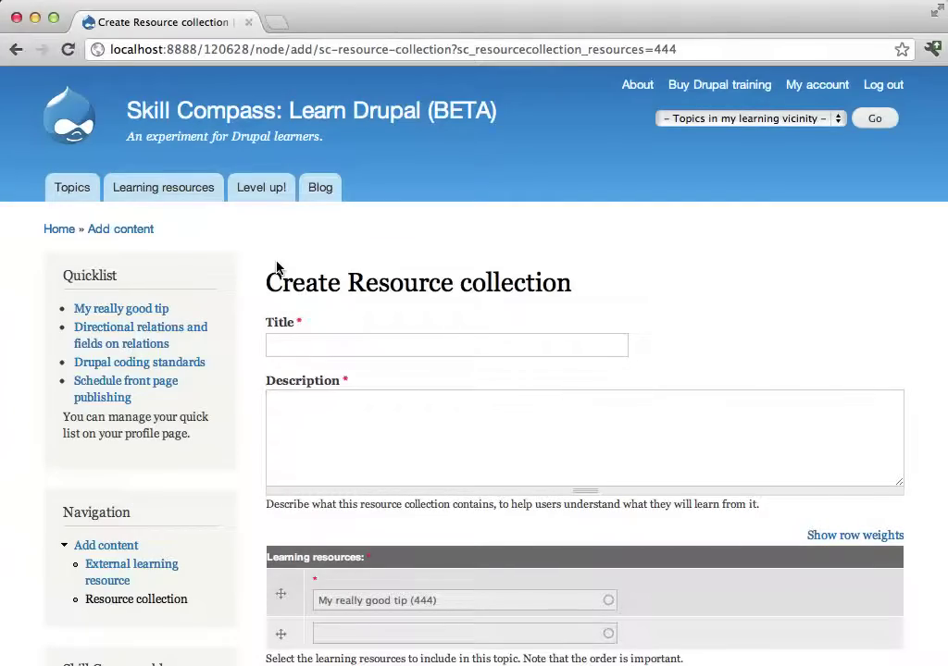
Go from the topic tree's Theming branch to the Theming basics page and its 'This topic is a part of' field
click(344, 117)
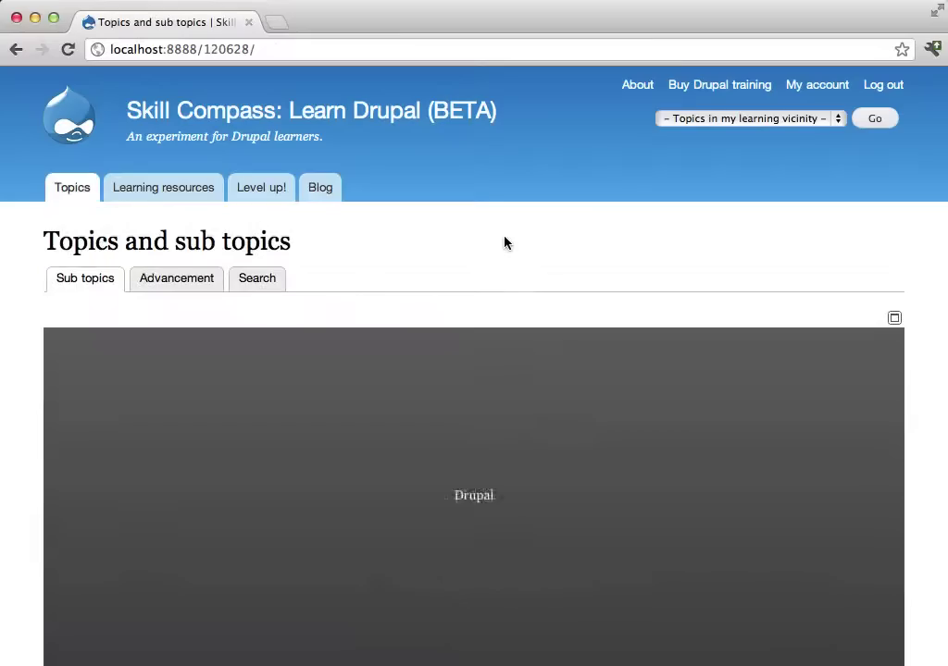
scroll(529, 423, down, 2)
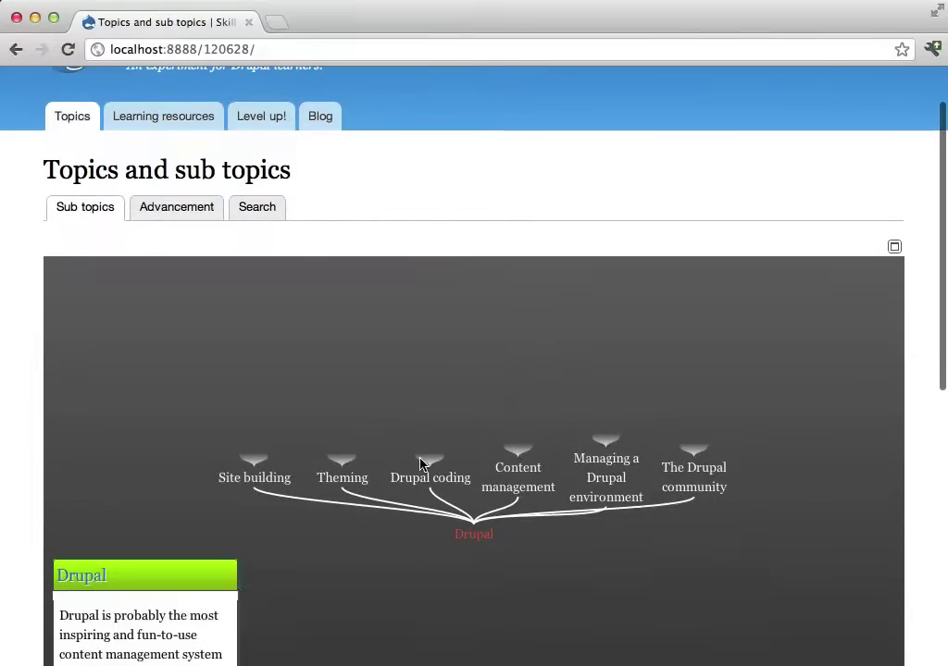
click(358, 483)
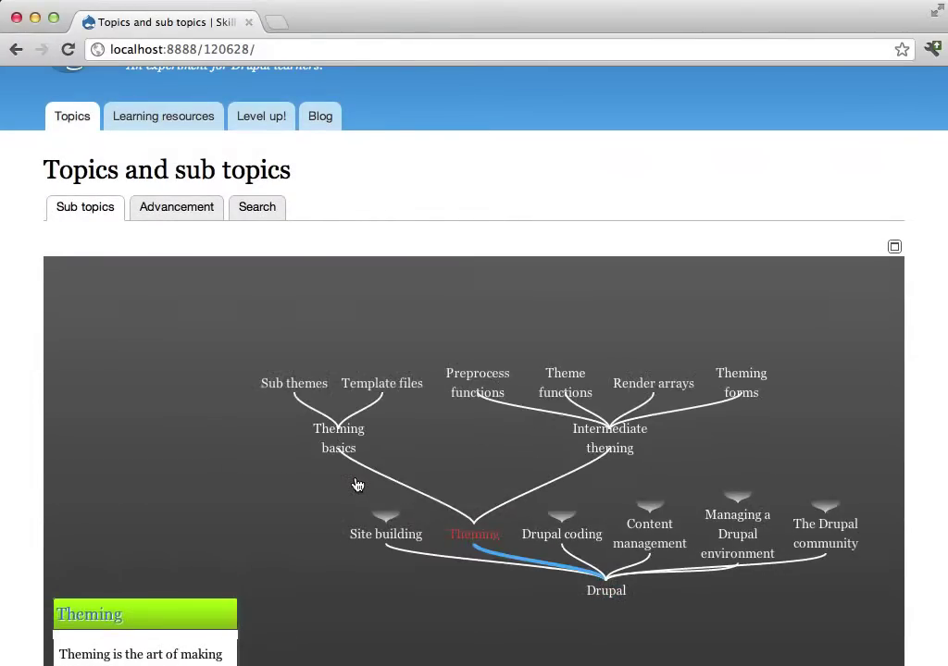
click(345, 460)
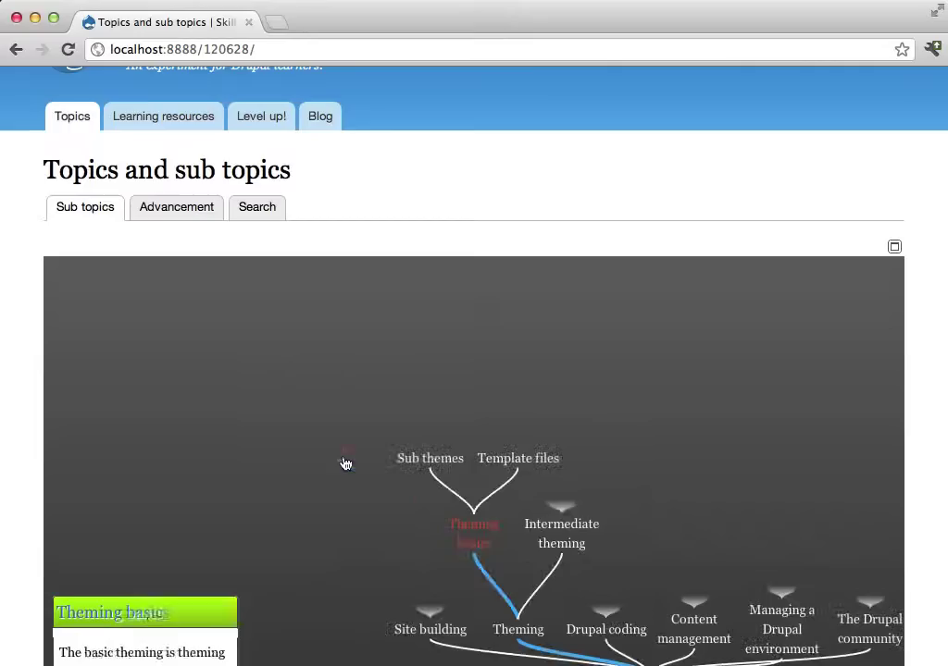
click(152, 560)
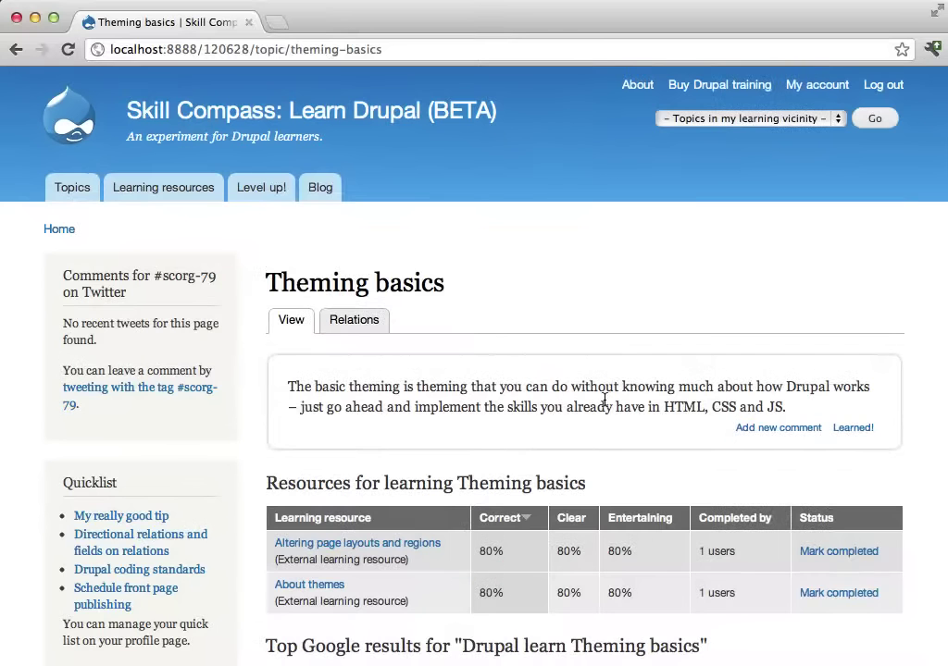
scroll(604, 400, down, 10)
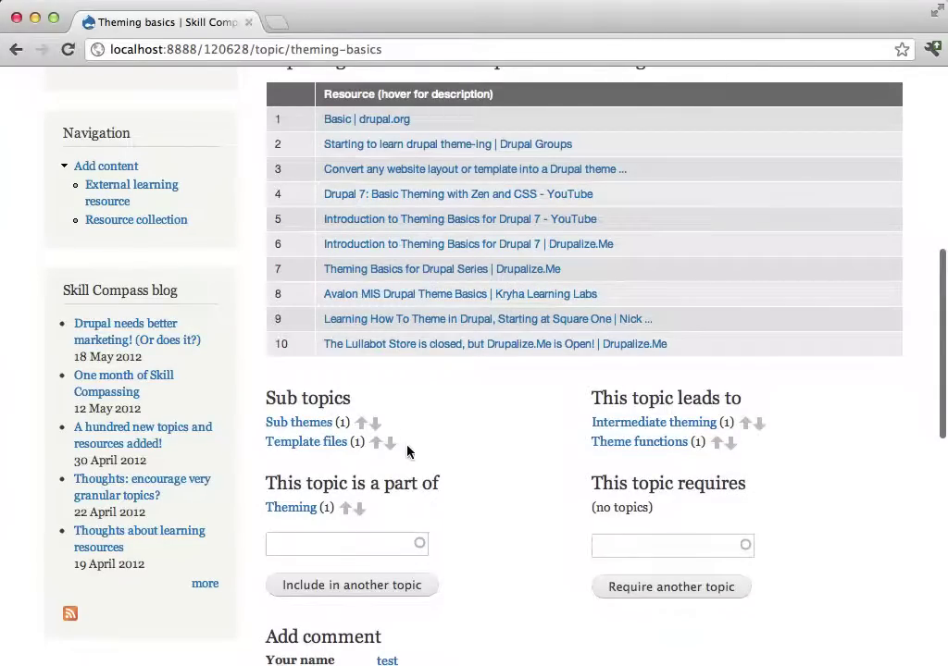
click(324, 543)
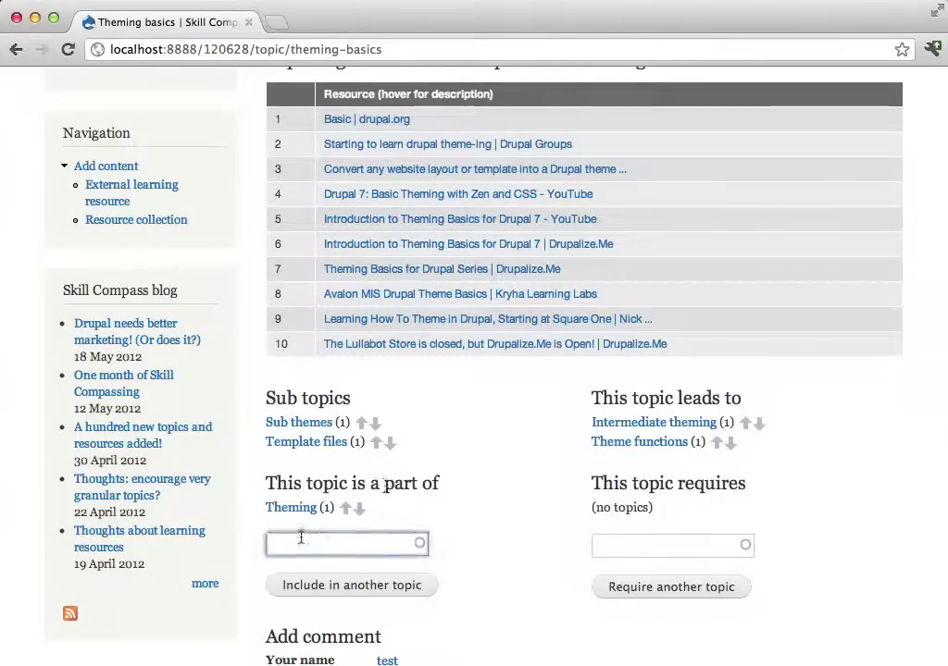
scroll(314, 537, down, 2)
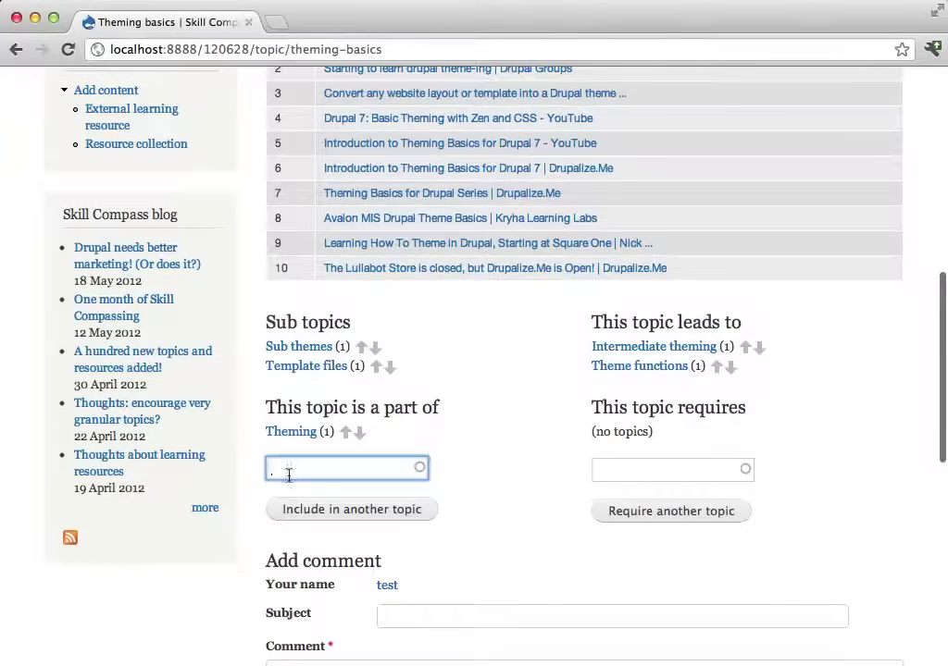
Include Theming basics in Basic site building as an additional parent topic
scroll(301, 474, up, 15)
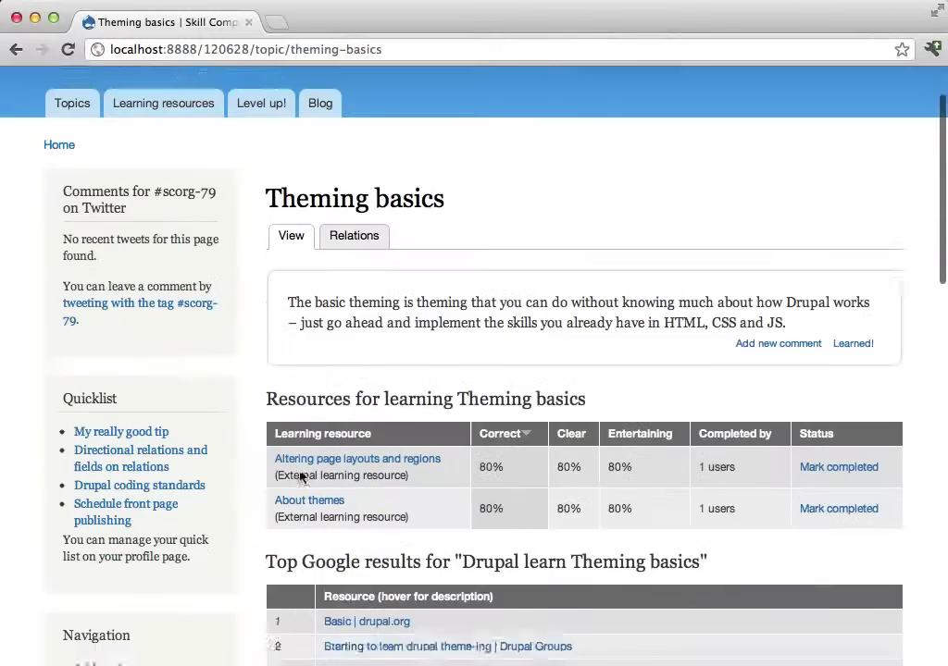
scroll(427, 326, down, 15)
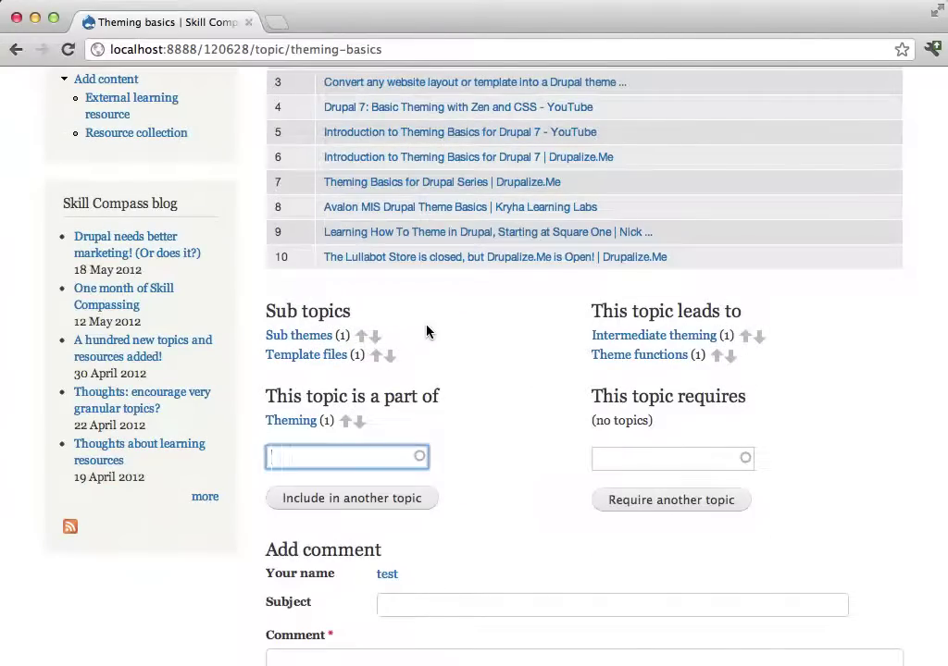
text(sit)
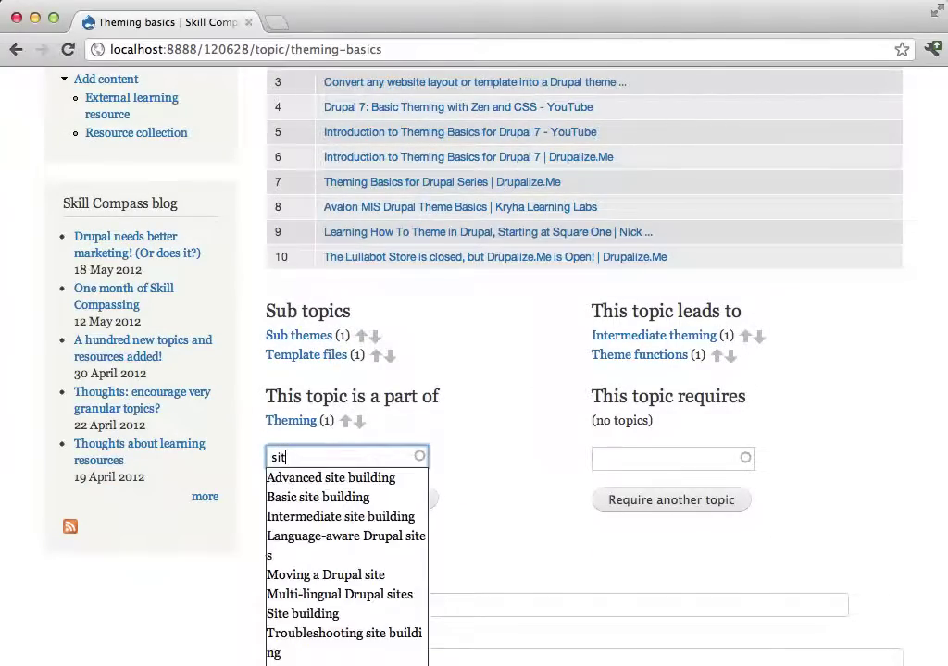
click(315, 498)
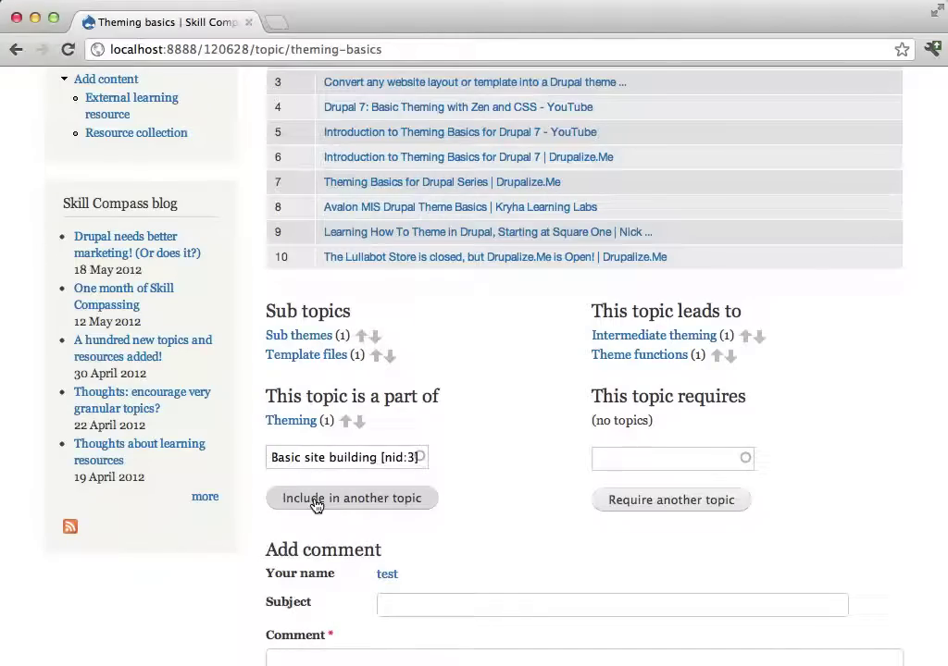
click(314, 500)
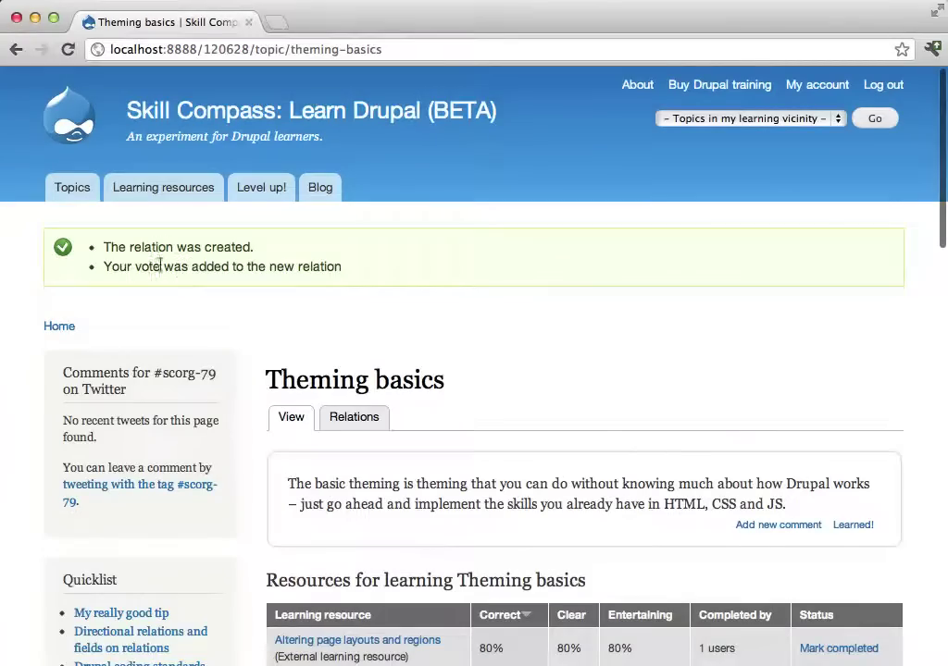
Vote the Basic site building relation down and the Theming relation up
scroll(271, 324, down, 10)
scroll(271, 324, down, 1)
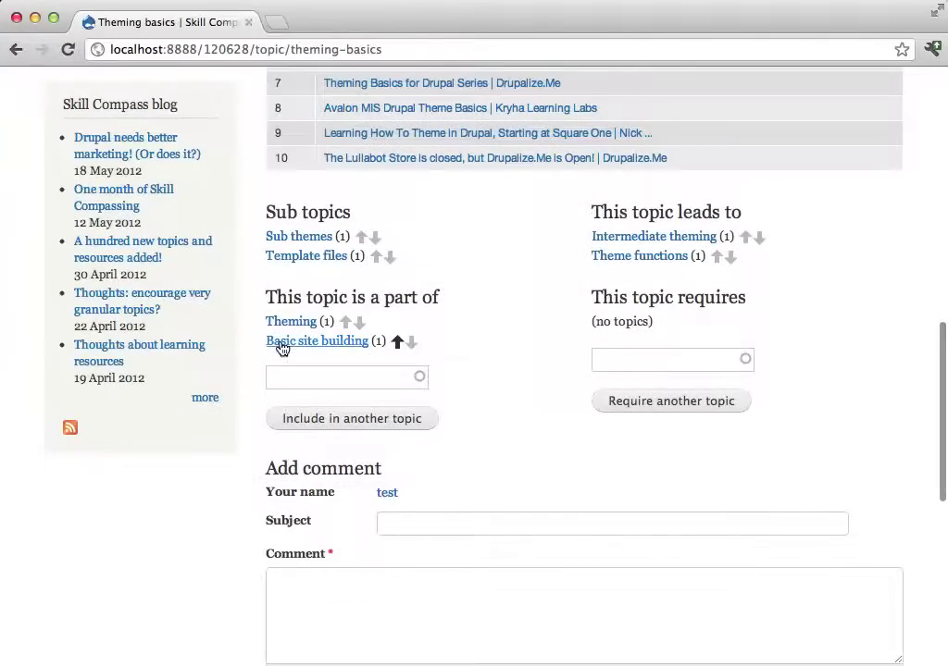
click(412, 344)
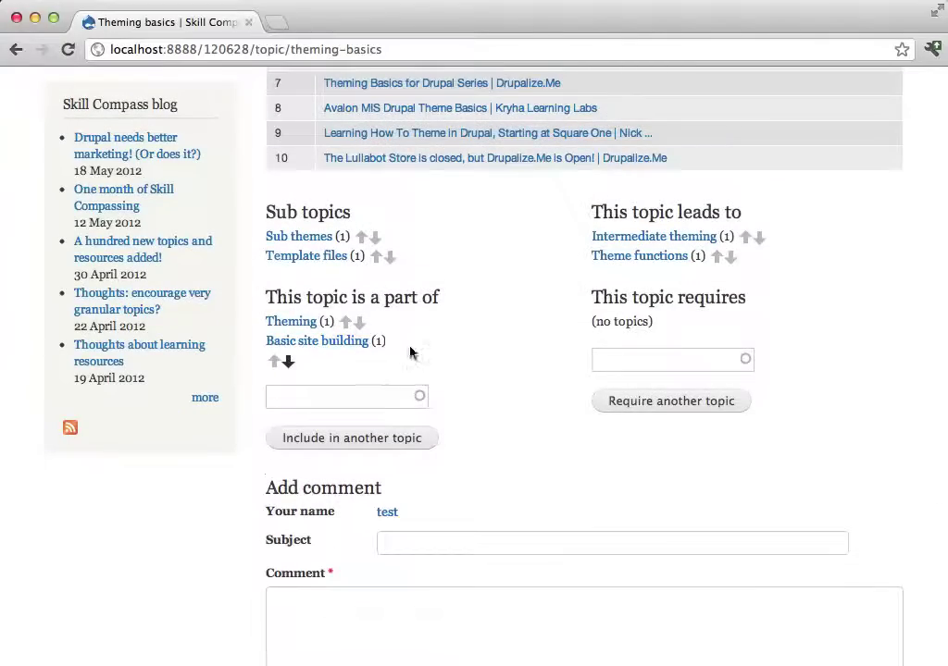
click(345, 322)
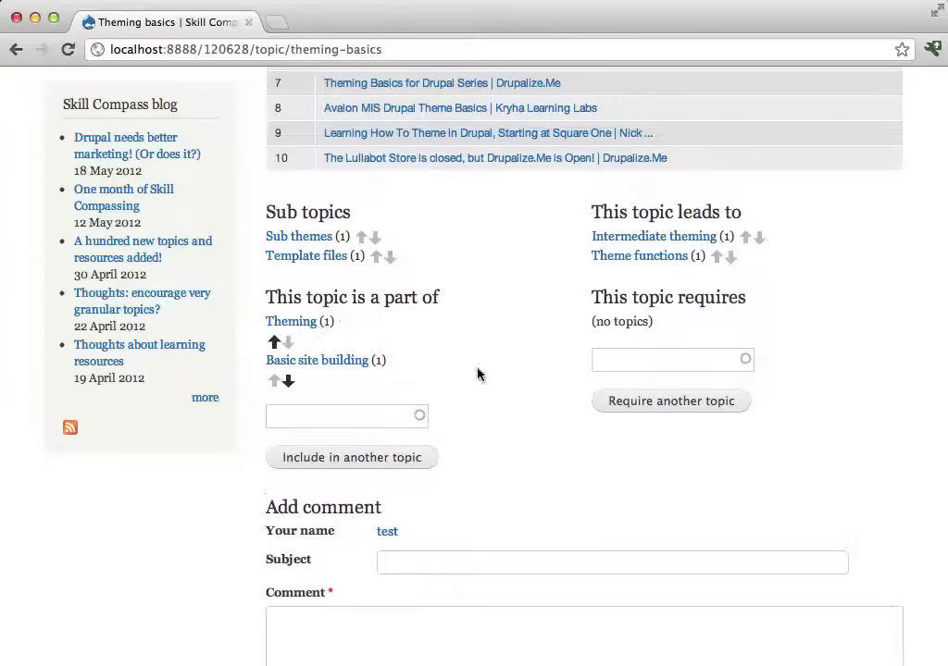
drag(603, 298, 734, 297)
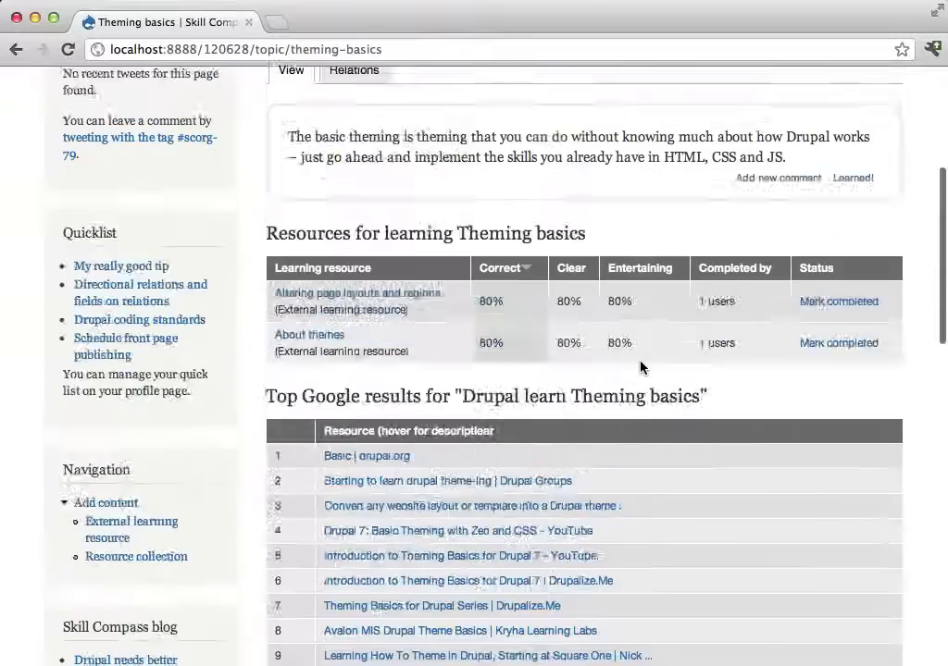
In Drupal admin, change the user's points from 501 to 1500 and save, earning the Blue belt role
key(super+Tab)
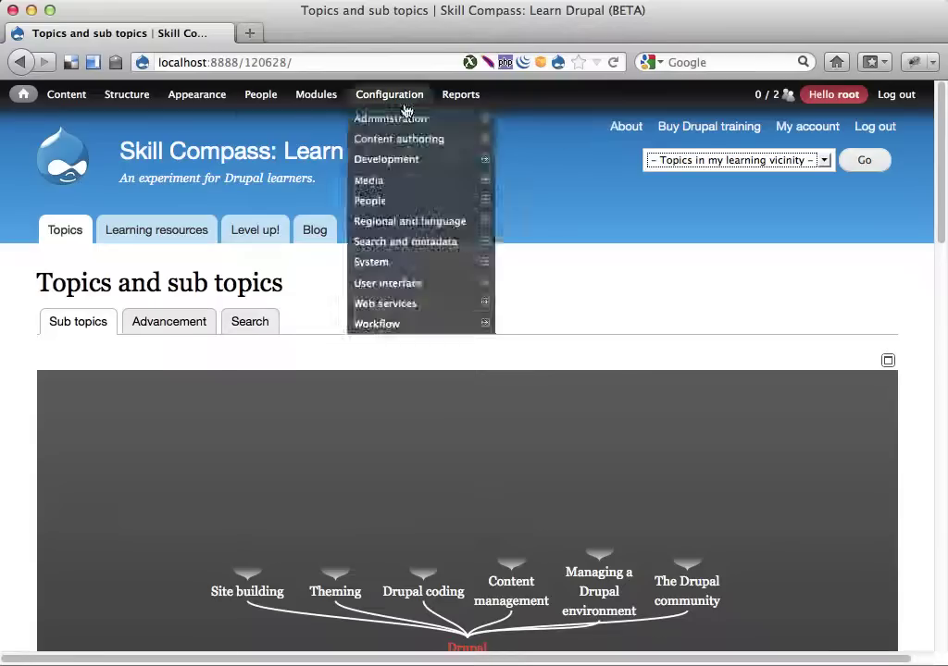
click(260, 94)
mouse_move(312, 154)
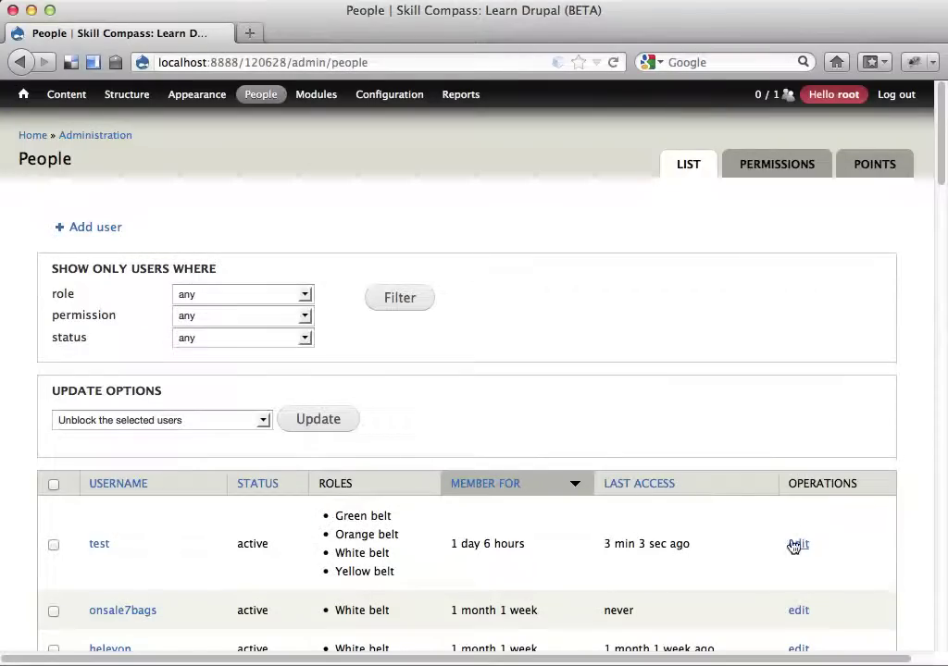
click(798, 544)
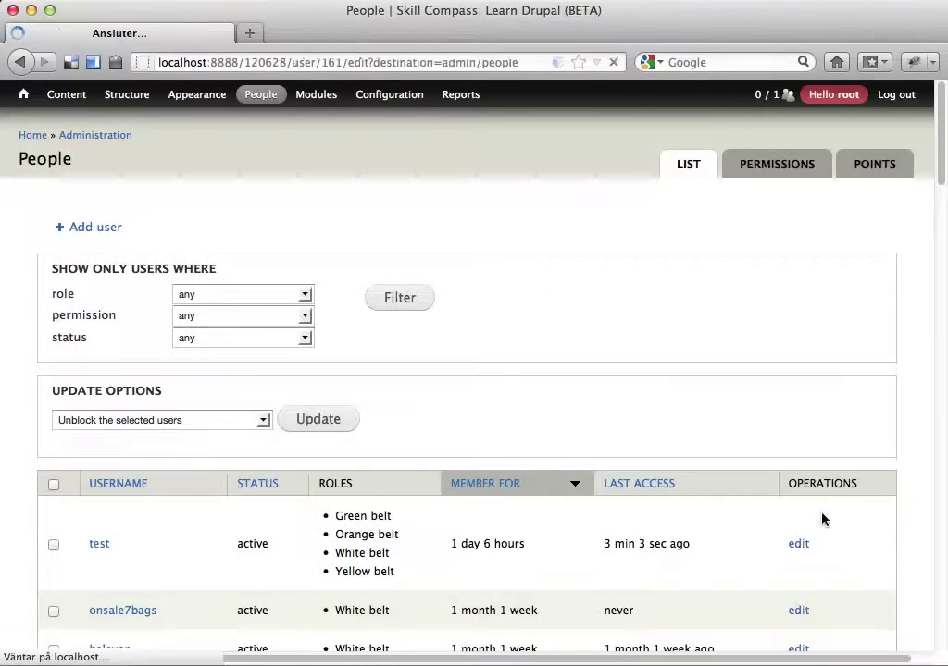
scroll(326, 431, down, 10)
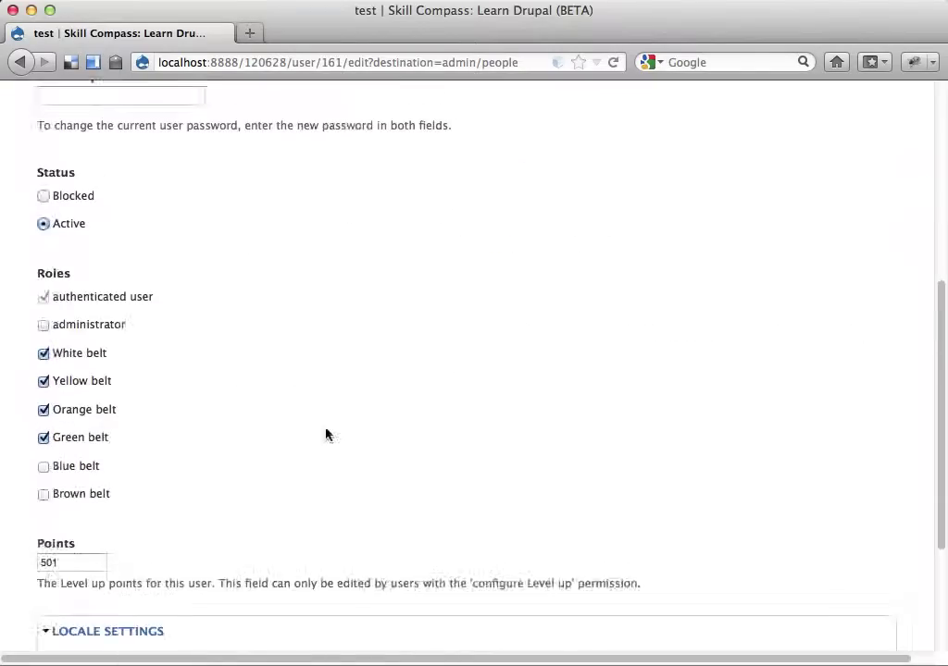
drag(72, 364, 25, 361)
text(1500)
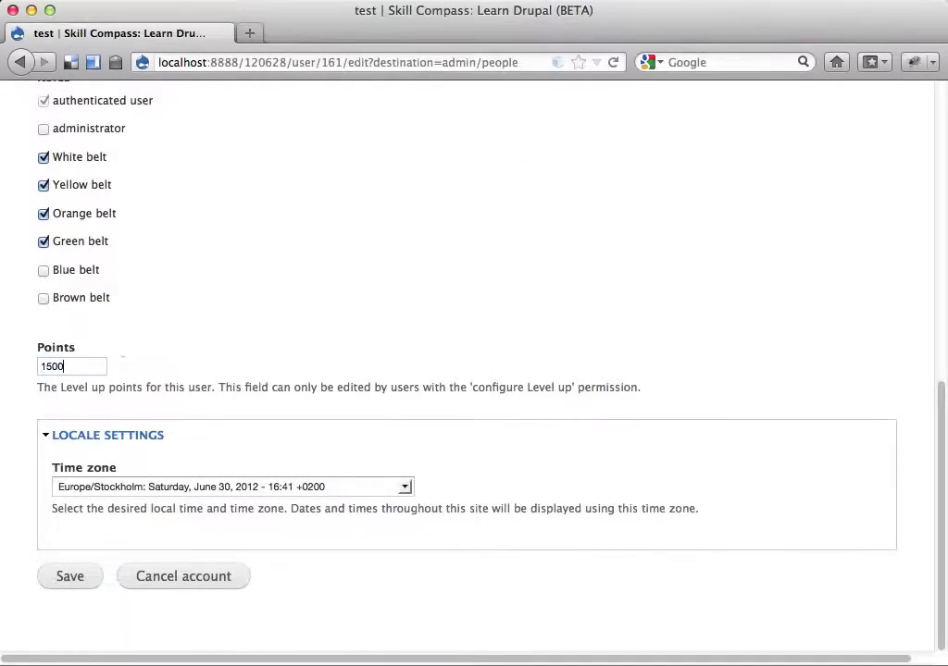
click(67, 578)
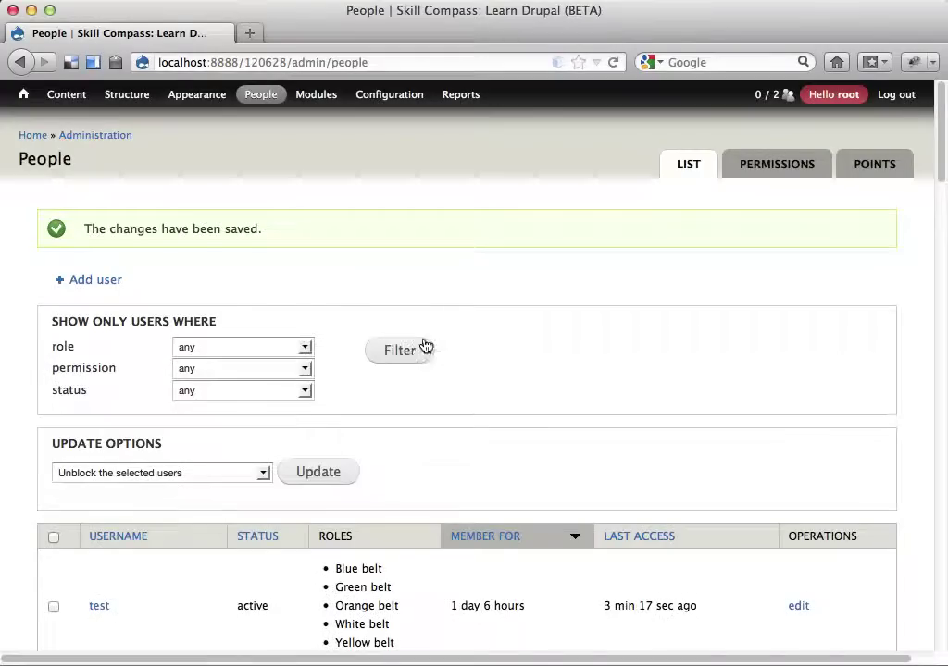
scroll(478, 361, down, 3)
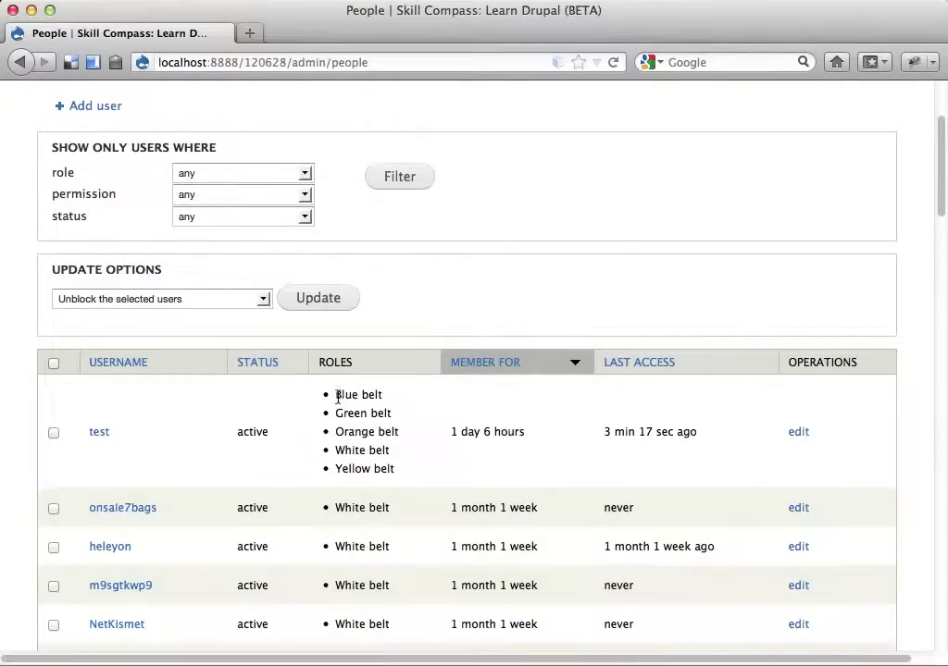
drag(335, 394, 382, 395)
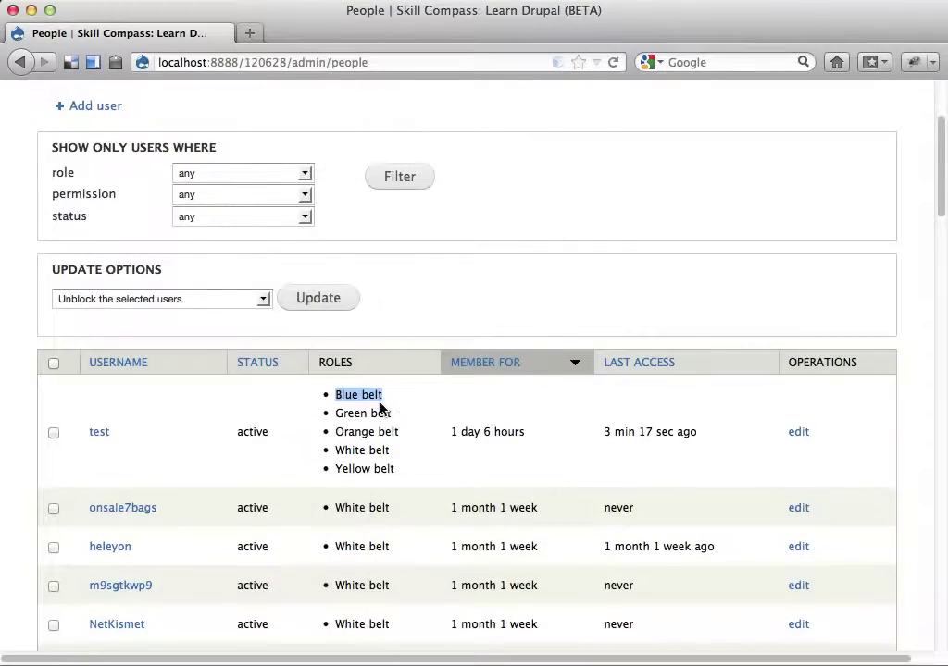
Back in Skill Compass, reload the page and start a new Topic from Add content
key(super+Tab)
scroll(463, 366, down, 3)
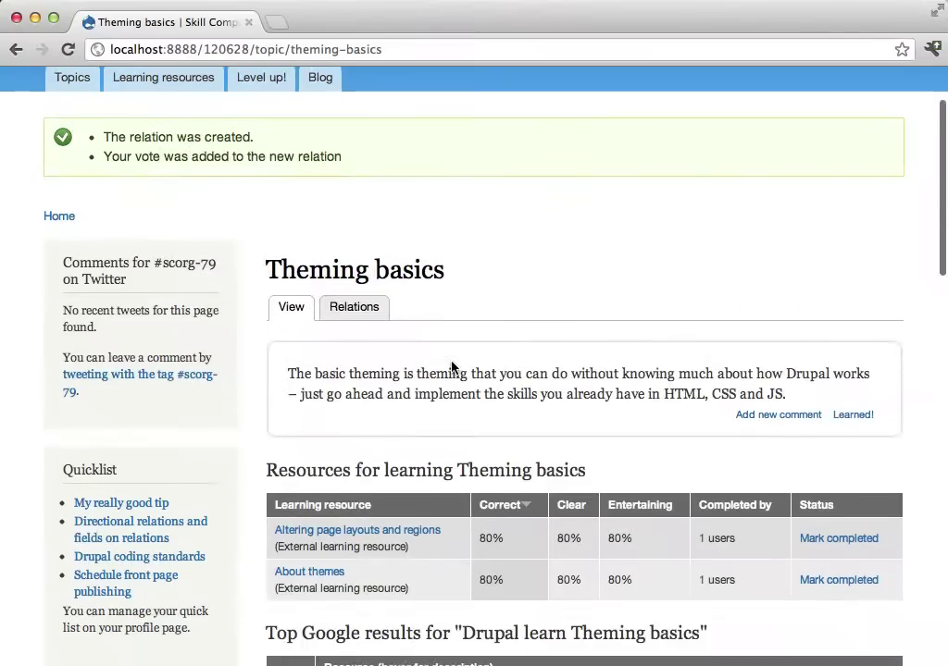
key(super+r)
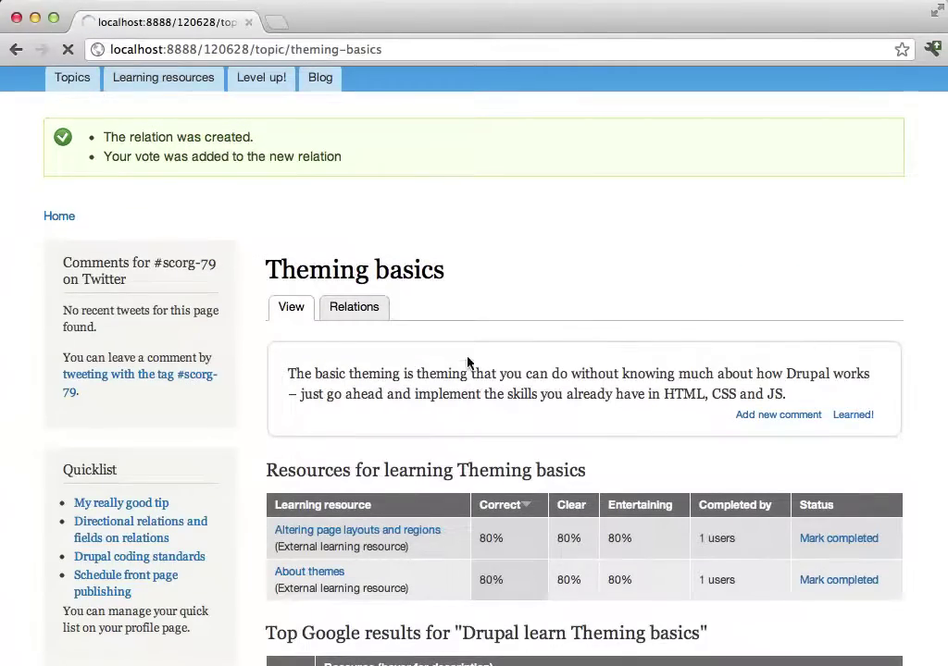
scroll(413, 364, down, 3)
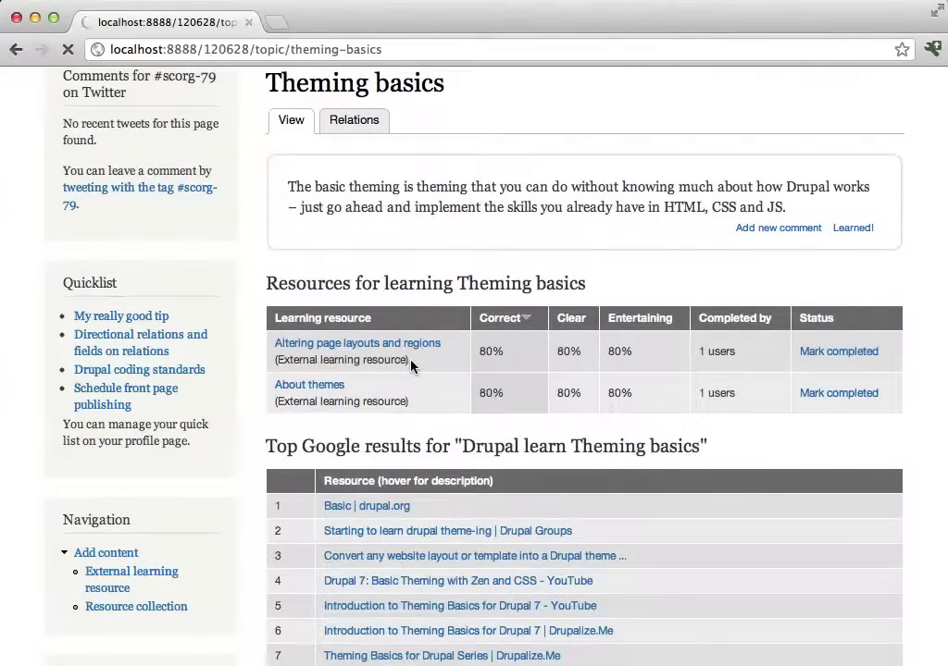
scroll(413, 364, down, 3)
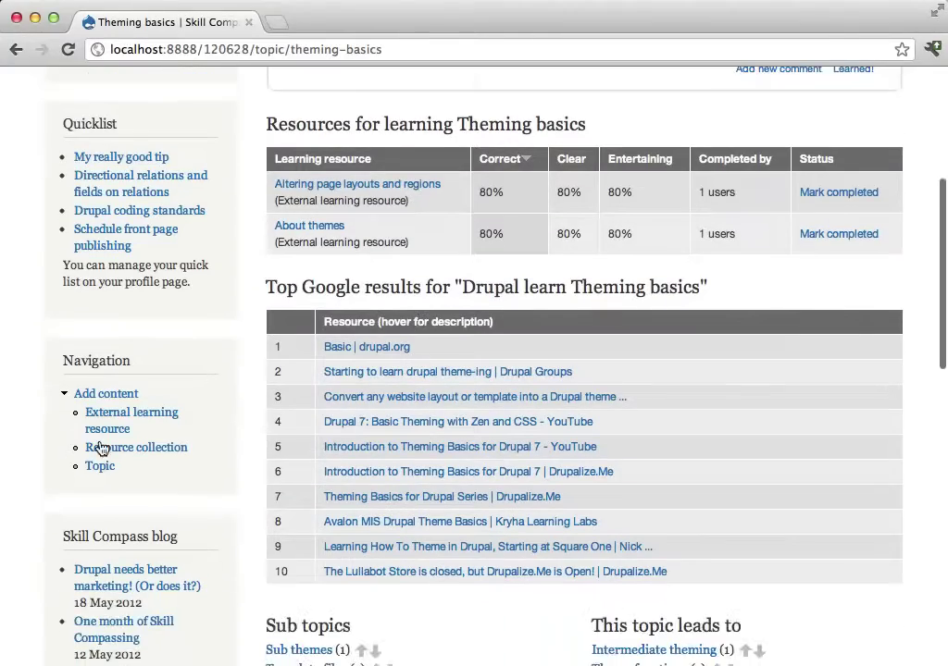
mouse_move(100, 474)
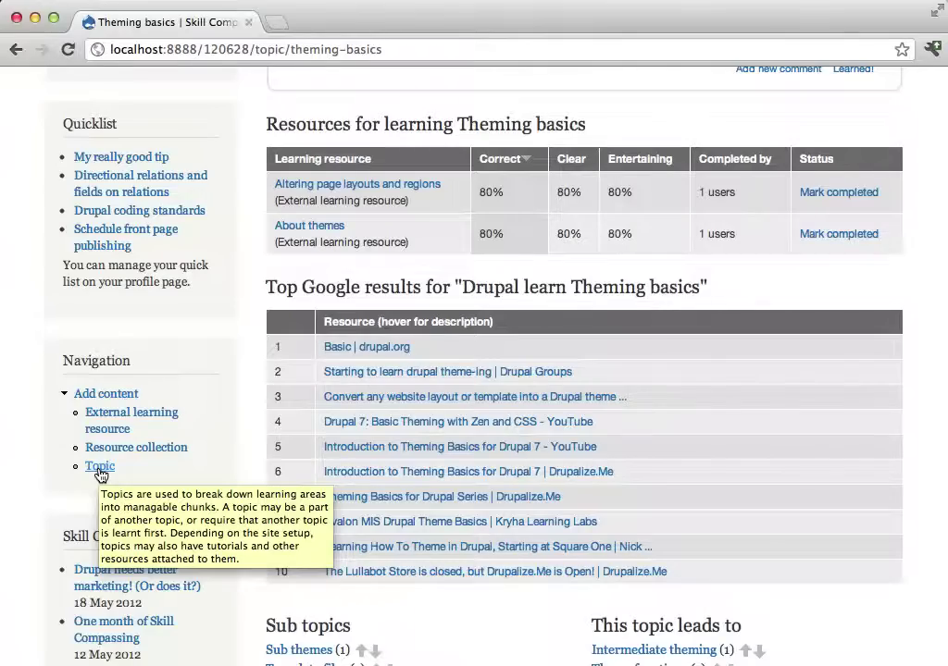
click(100, 467)
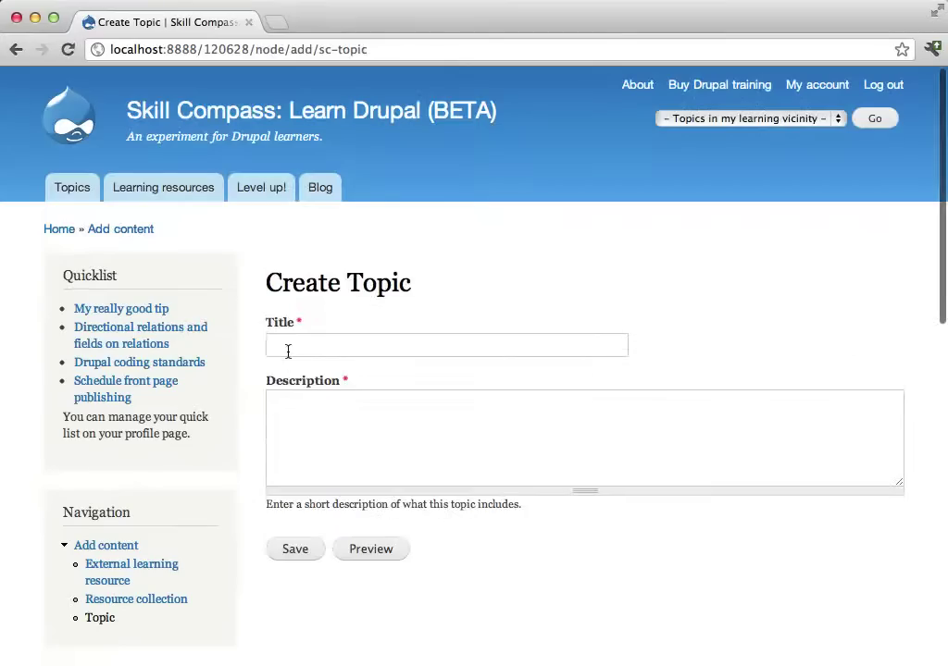
Save the topic 'My test topic' with description 'Some description goes here.'
click(288, 342)
text(My test topic)
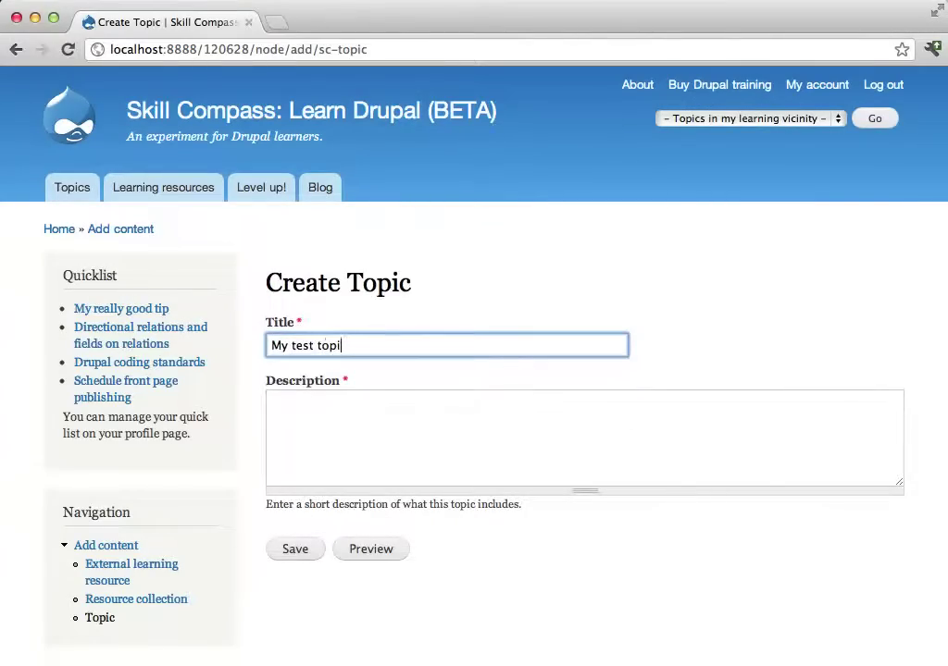
click(277, 403)
text(Some desc)
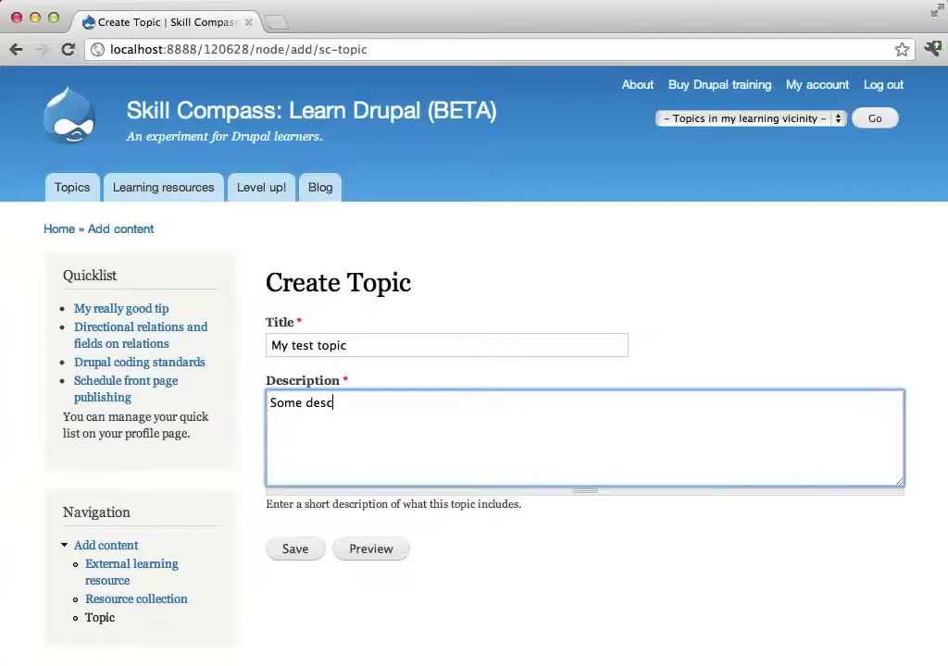
text(roiption goes here.)
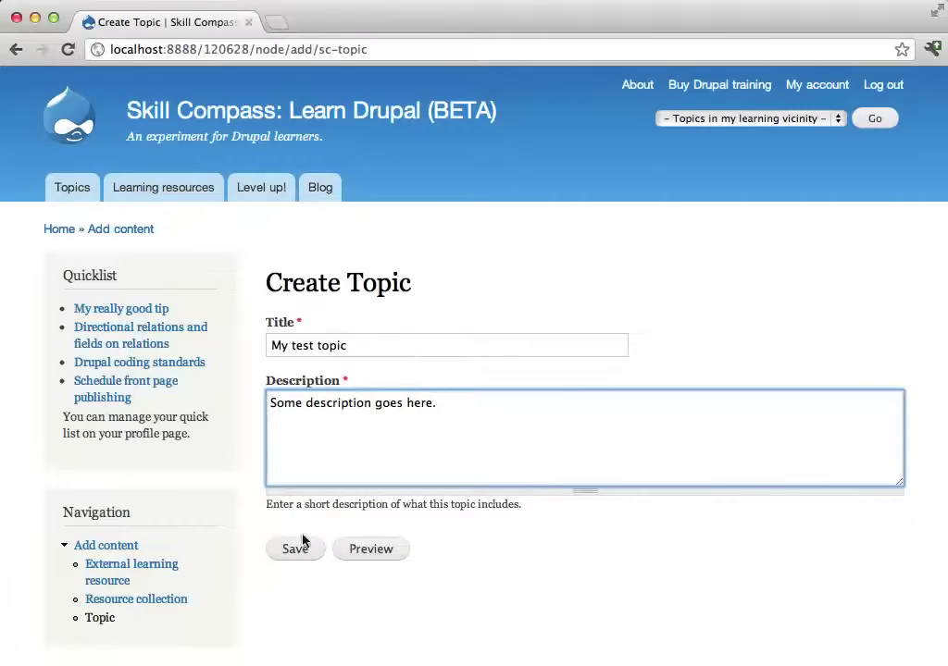
click(301, 552)
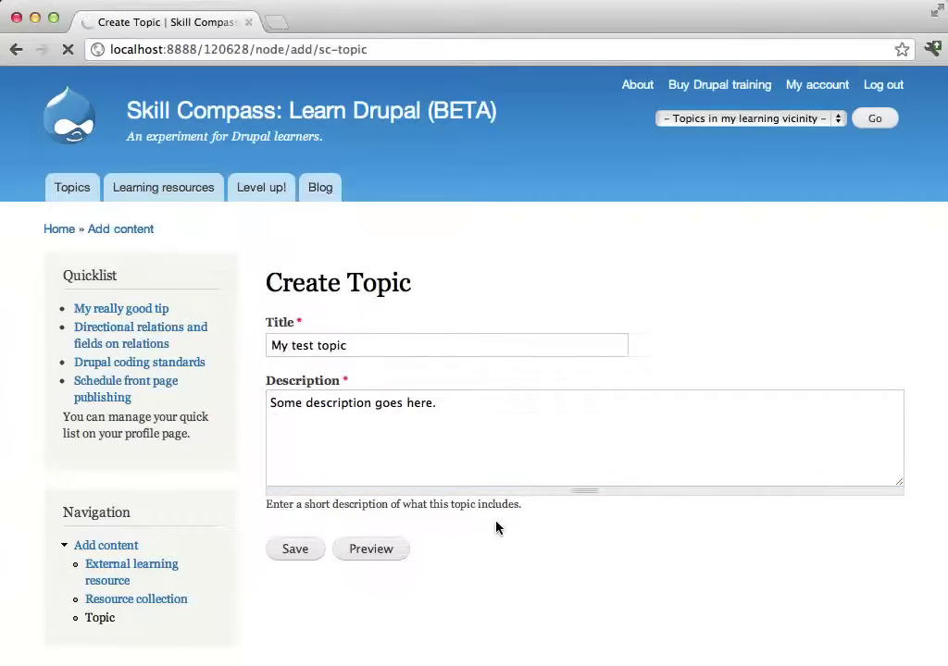
Link My test topic as part of Drupal through the 'This topic is a part of' field
scroll(461, 503, down, 5)
scroll(470, 496, down, 2)
scroll(470, 495, down, 5)
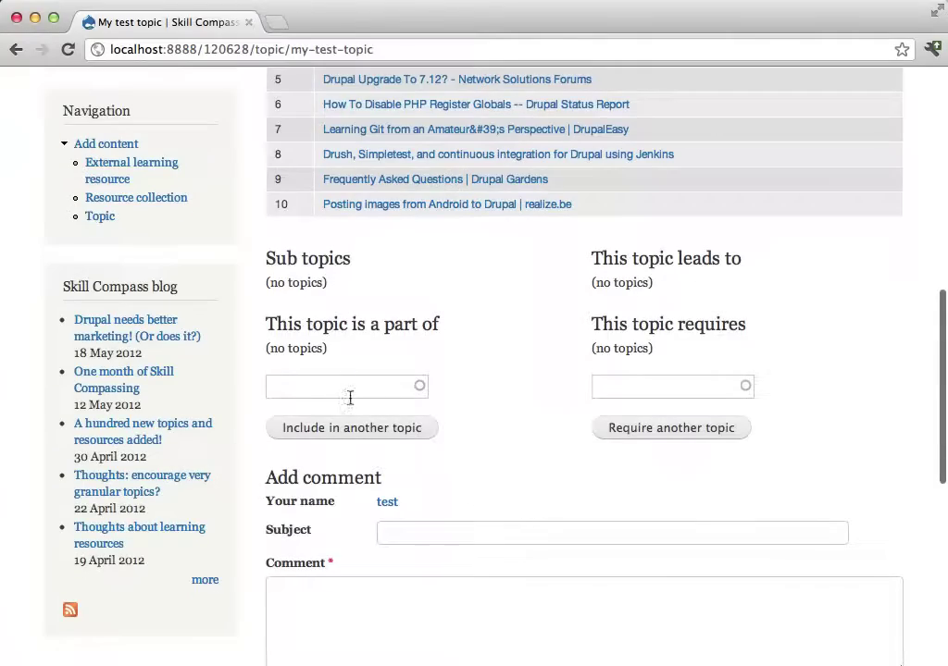
click(349, 390)
click(611, 385)
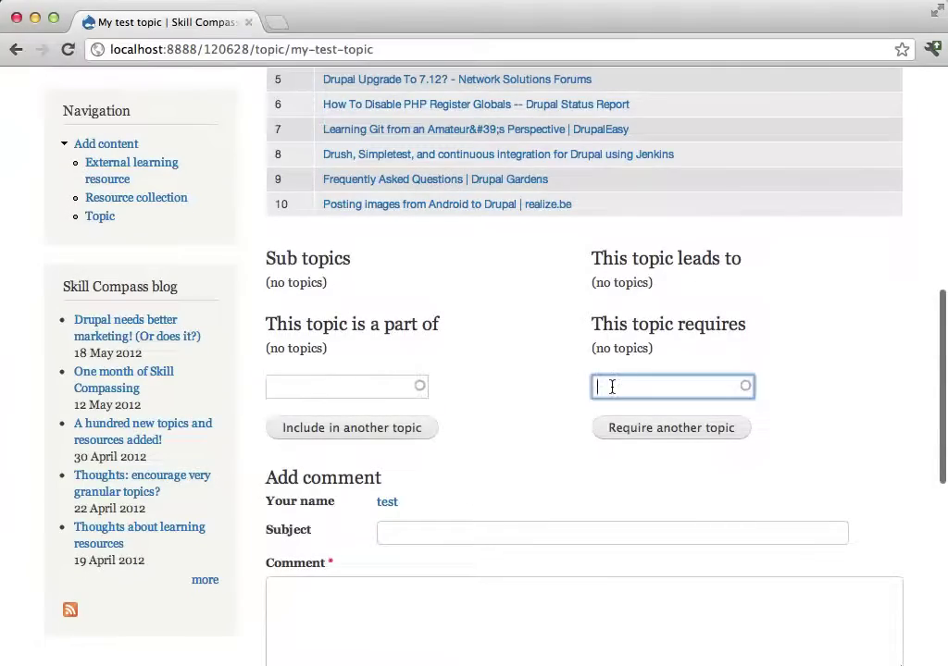
click(366, 387)
text(dru)
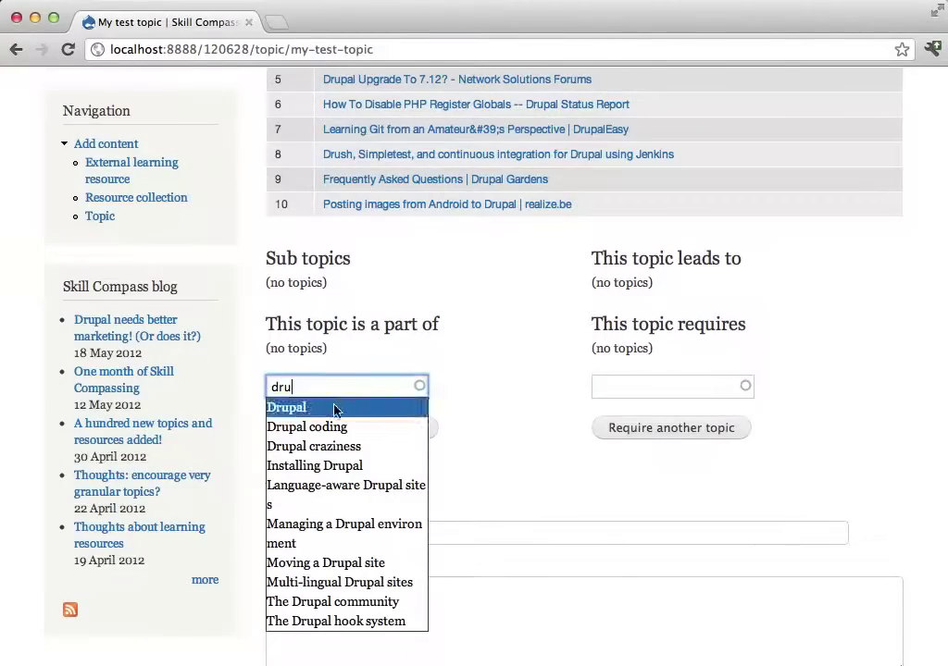
click(342, 408)
click(370, 432)
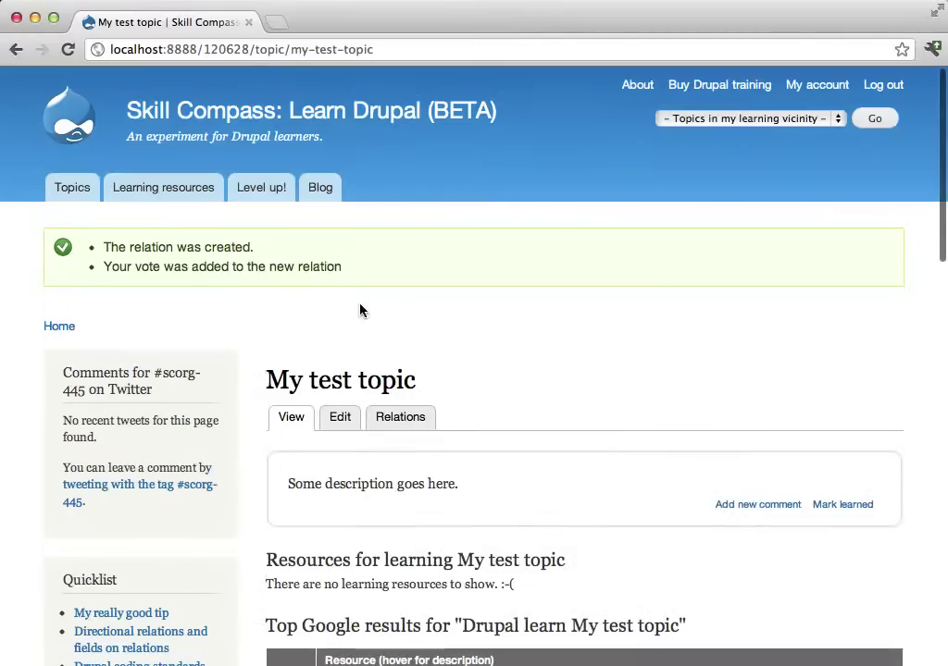
Open the Topics and sub topics page in a new tab to view Drupal's sub topics
click(74, 190)
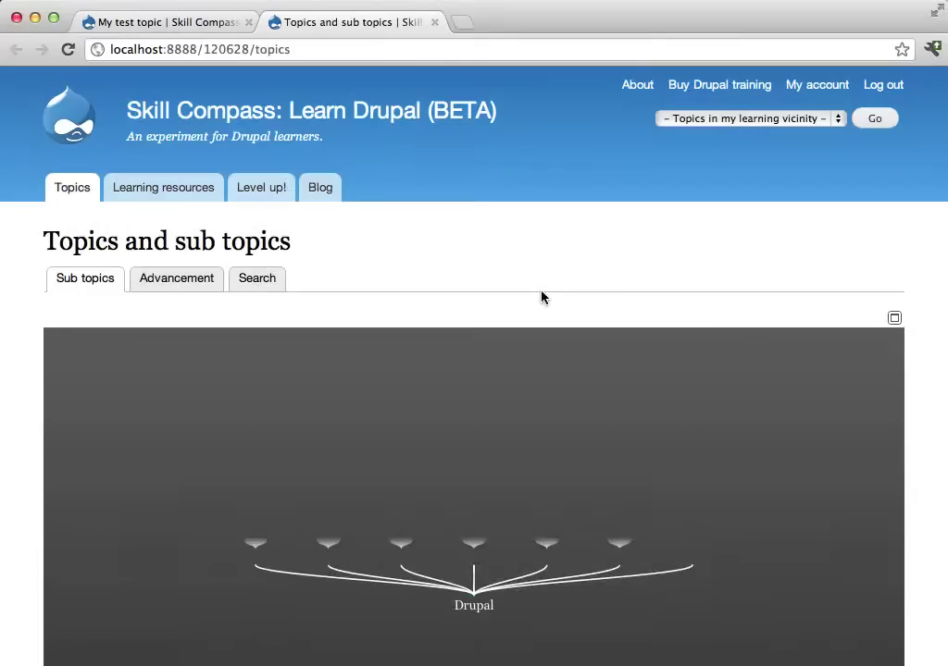